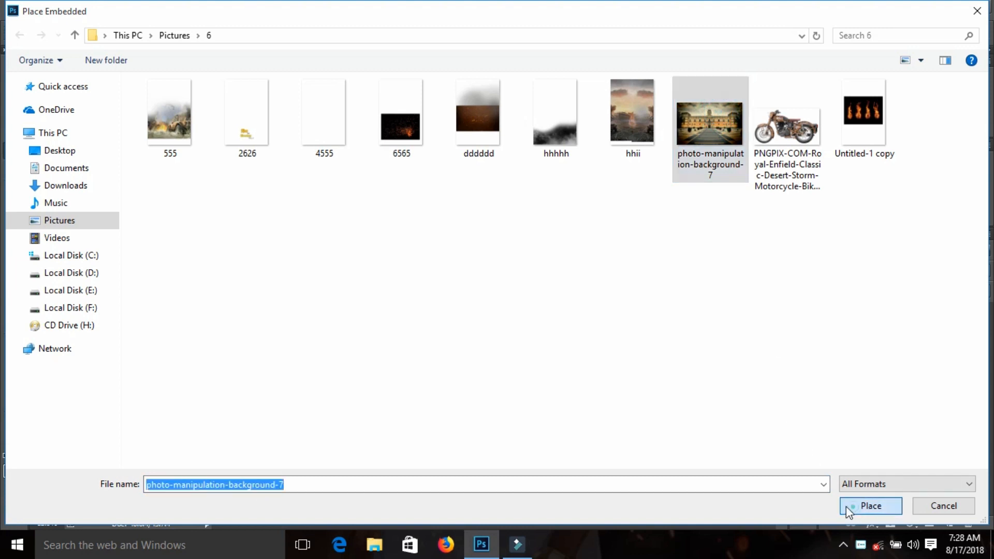
# - Enlarge the placed photo-manipulation-background-7 image, position it over the lower part of the canvas and commit the placement
pyautogui.moveTo(507, 357); pyautogui.dragTo(525, 419)
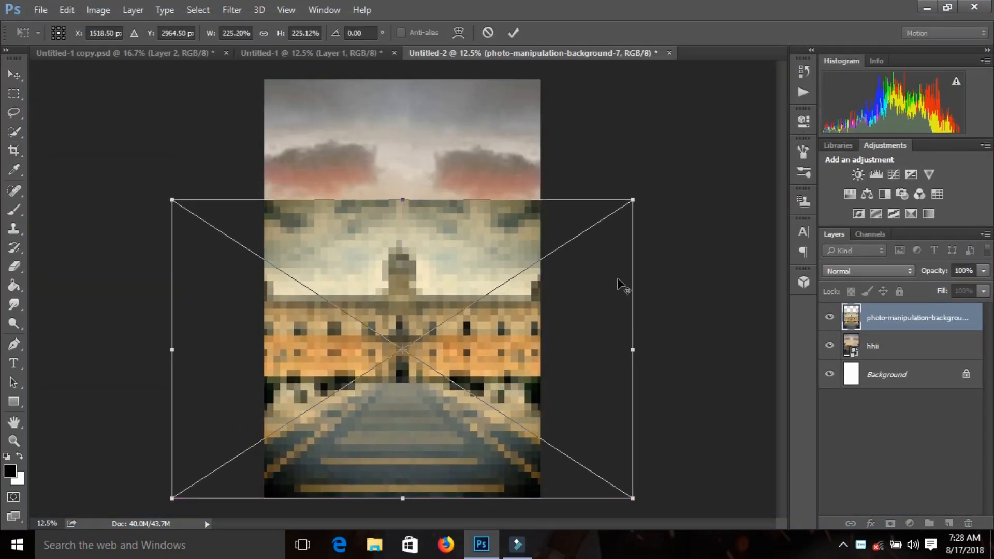
pyautogui.moveTo(633, 200); pyautogui.dragTo(670, 177)
pyautogui.moveTo(411, 175); pyautogui.dragTo(409, 240)
pyautogui.click(514, 33)
# - Rasterize the photo-manipulation-background-7 layer and erase its sky and most of the building with a soft 1000 px eraser, keeping the paved courtyard
pyautogui.press('c')
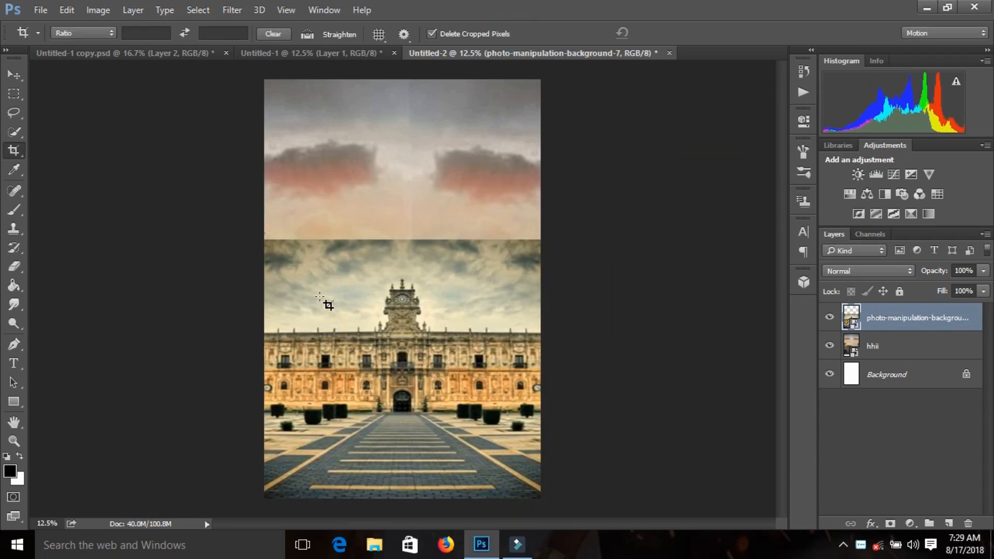
pyautogui.click(13, 266)
pyautogui.click(282, 291)
pyautogui.click(469, 221)
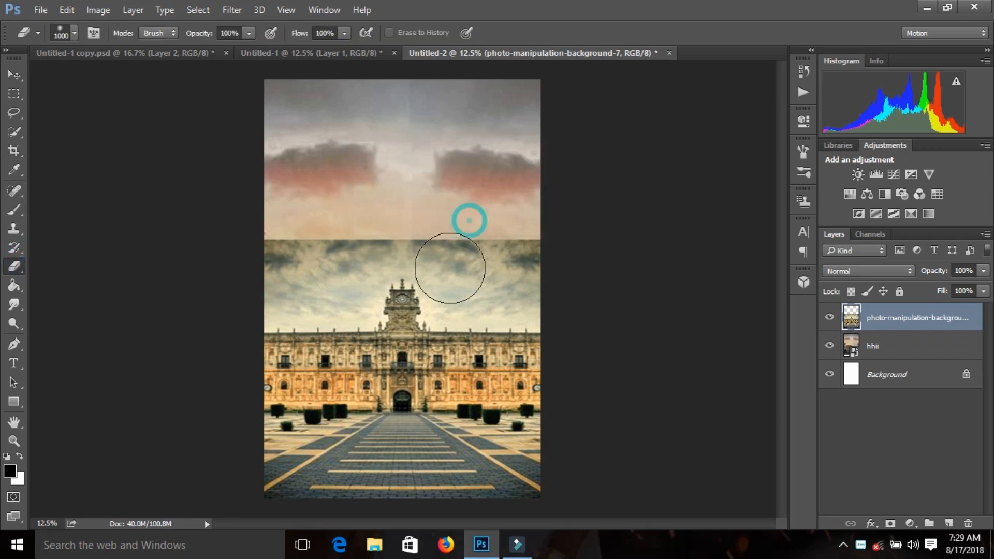
pyautogui.click(533, 278)
pyautogui.moveTo(382, 279)
pyautogui.mouseDown()
pyautogui.moveTo(428, 282)
pyautogui.moveTo(382, 370)
pyautogui.moveTo(455, 344)
pyautogui.moveTo(387, 238)
pyautogui.moveTo(279, 315)
pyautogui.moveTo(357, 394)
pyautogui.mouseUp()
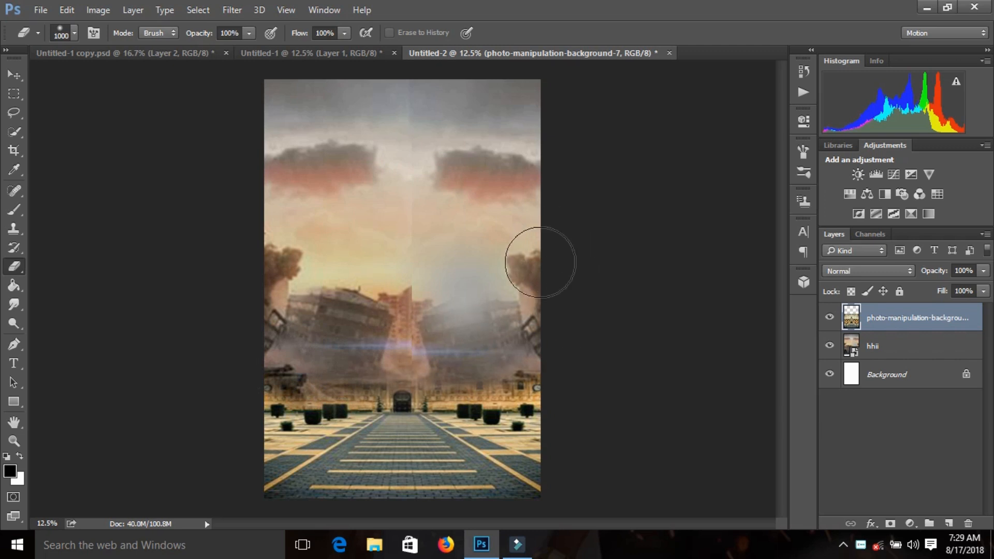
pyautogui.moveTo(479, 339); pyautogui.dragTo(515, 355)
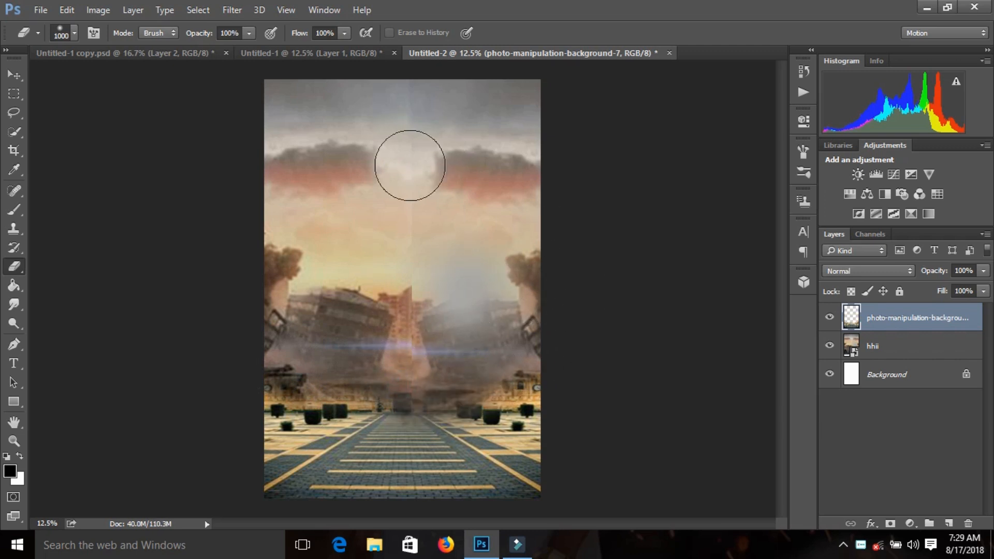
# - Place the 555 image as an embedded file directly above the hhii layer, keeping its default size
pyautogui.doubleClick(887, 346)
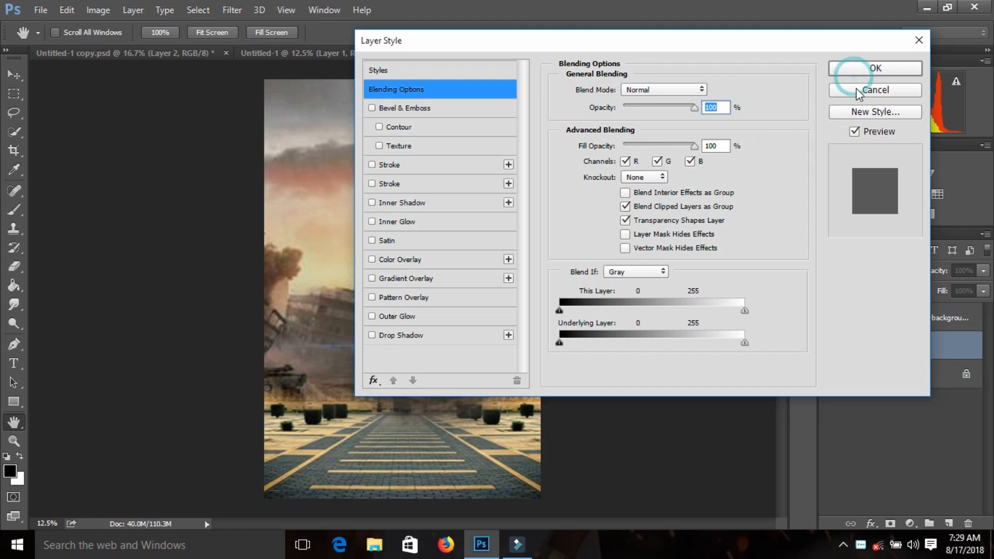
pyautogui.click(859, 92)
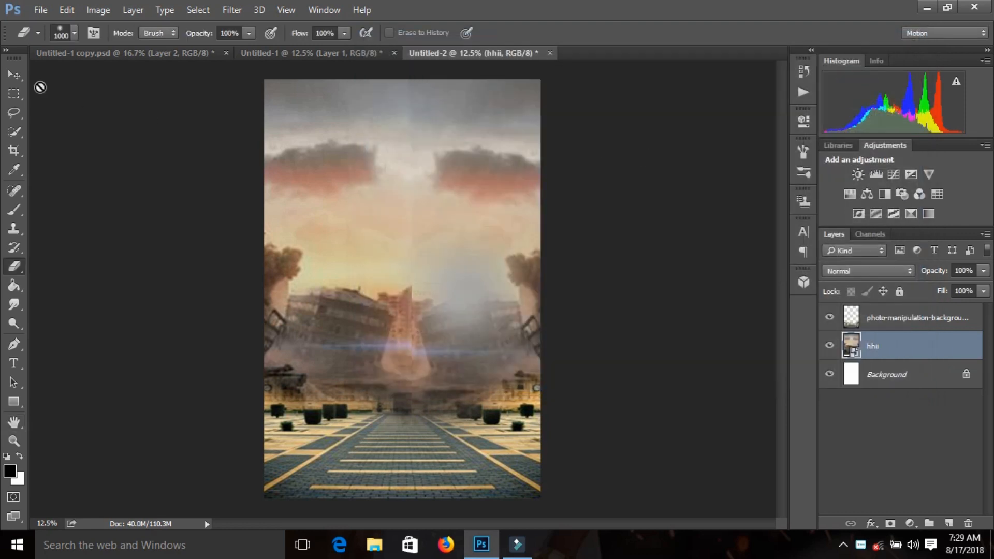
pyautogui.click(40, 9)
pyautogui.click(92, 276)
pyautogui.click(174, 140)
pyautogui.click(859, 505)
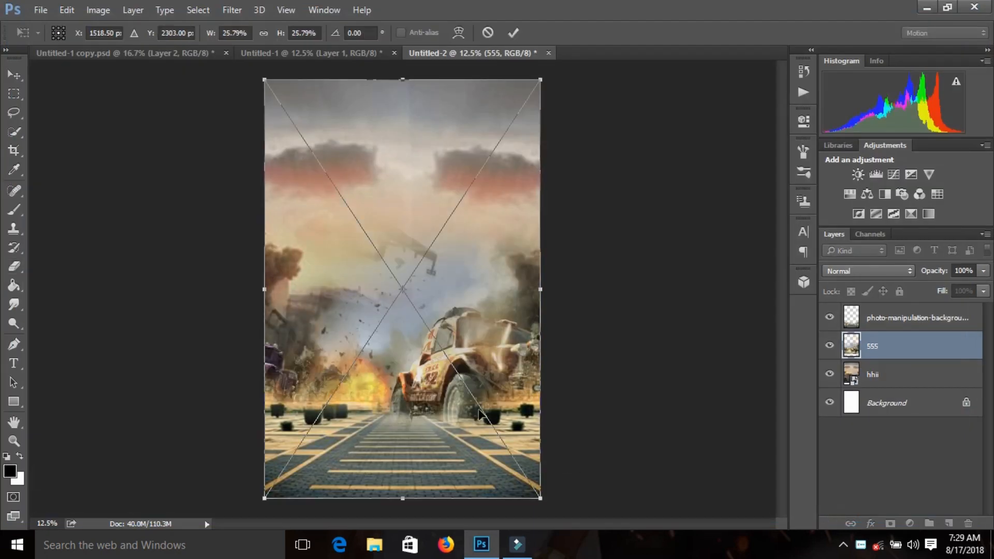
pyautogui.click(514, 33)
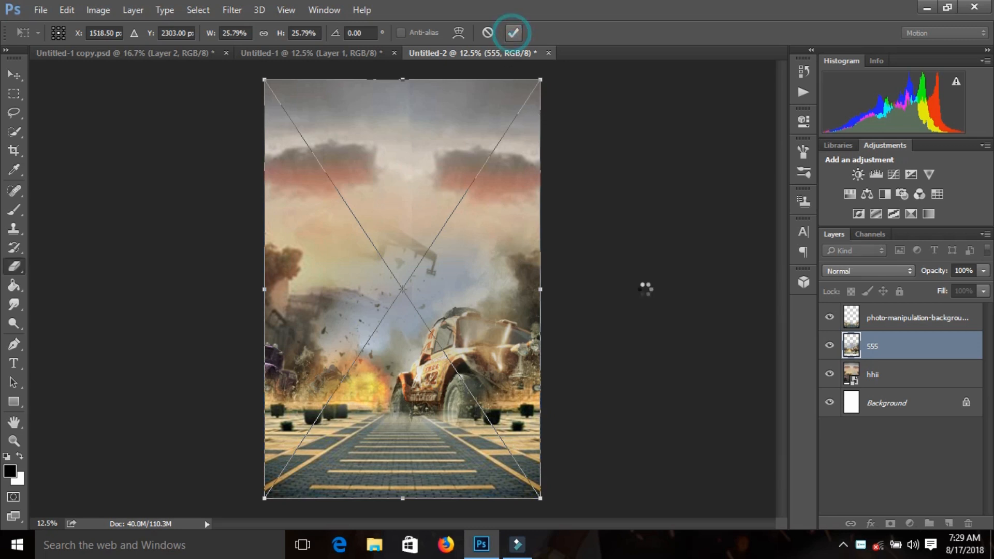
# - Merge the 555 and hhii layers into one layer
pyautogui.click(880, 319)
pyautogui.click(883, 346)
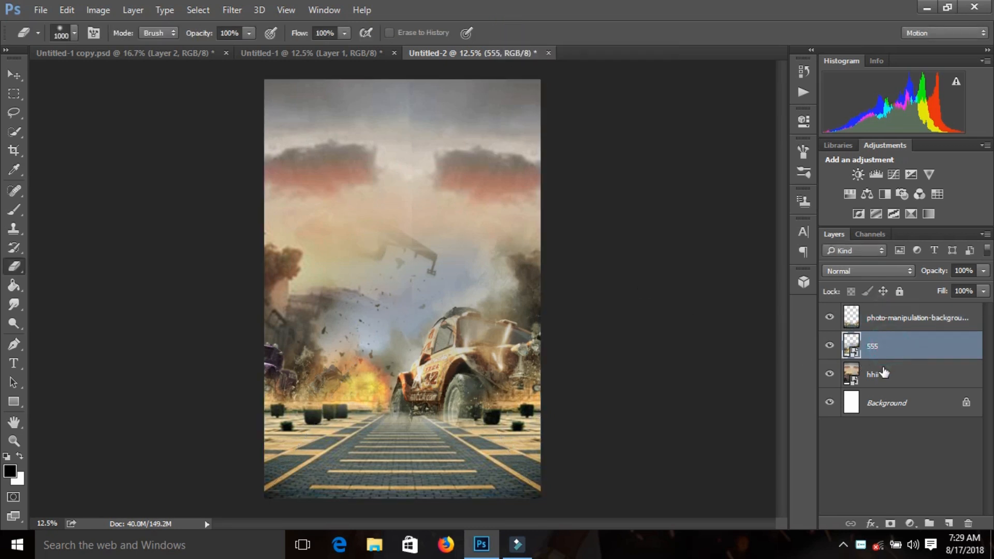
pyautogui.keyDown('shift'); pyautogui.click(880, 374); pyautogui.keyUp('shift')
pyautogui.hotkey('ctrl', 'e')
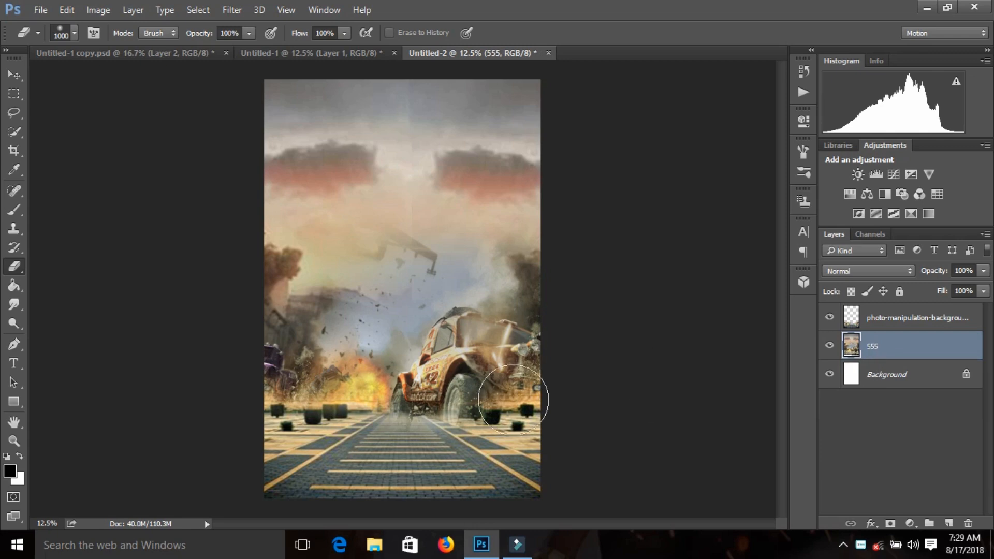
# - Darken the merged 555 layer with the Camera Raw filter, setting exposure to about -1.40, cooling the temperature slightly and adjusting the blacks
pyautogui.click(231, 10)
pyautogui.click(259, 93)
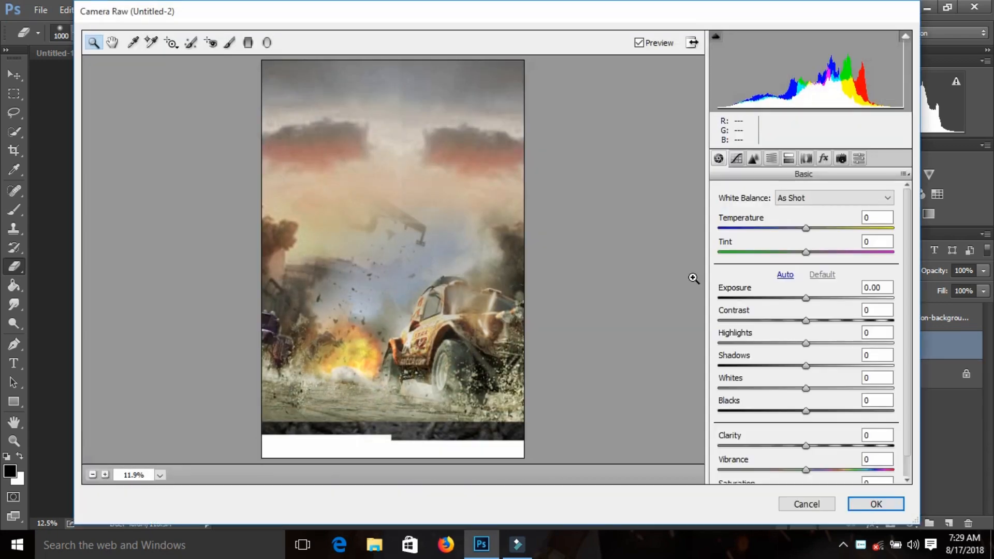
pyautogui.moveTo(777, 296); pyautogui.dragTo(780, 297)
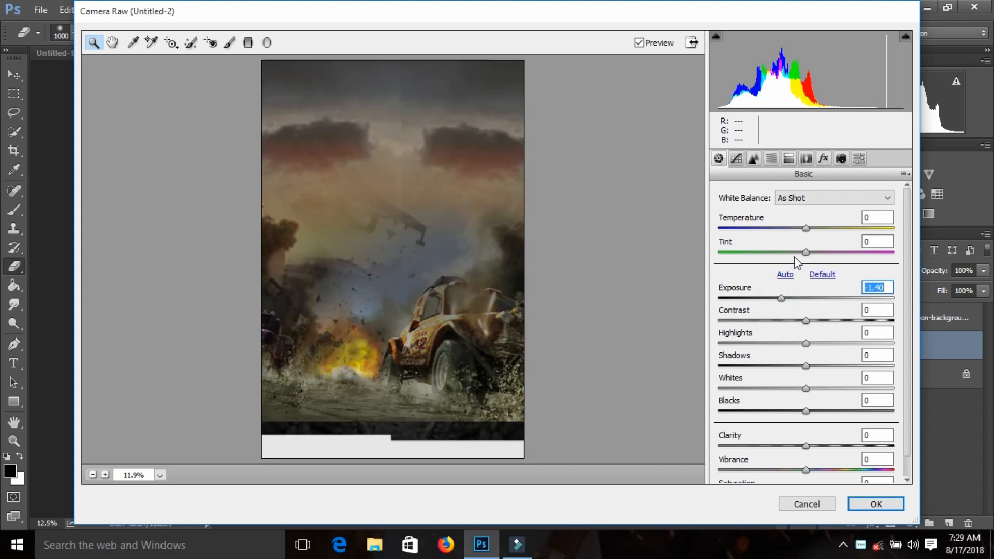
pyautogui.moveTo(806, 233); pyautogui.dragTo(800, 239)
pyautogui.moveTo(807, 406)
pyautogui.mouseDown()
pyautogui.moveTo(792, 415)
pyautogui.moveTo(810, 420)
pyautogui.mouseUp()
pyautogui.moveTo(781, 300); pyautogui.dragTo(780, 301)
pyautogui.click(868, 505)
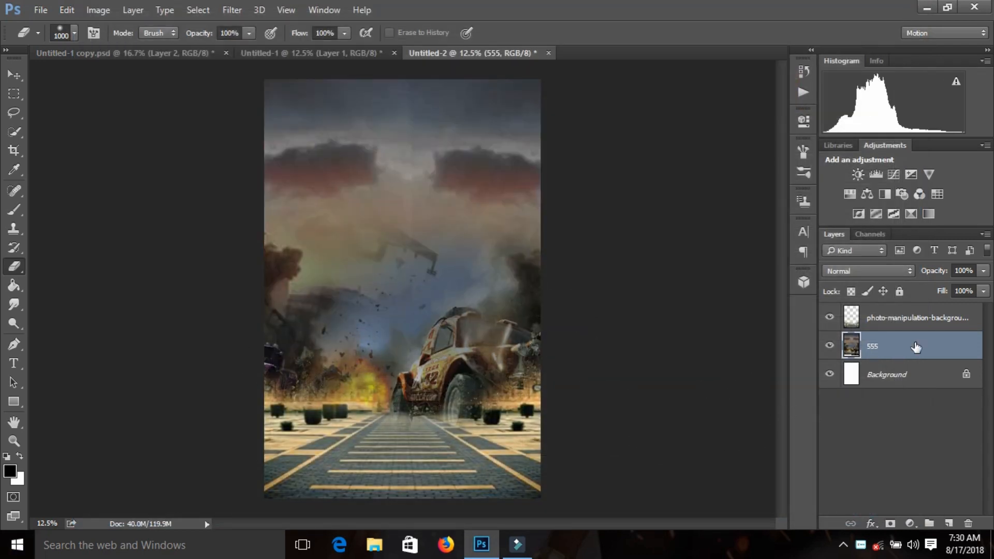
# - Apply the Camera Raw filter to the courtyard layer with exposure -2.05, a cooler temperature, adjusted tones and raised vibrance
pyautogui.click(907, 317)
pyautogui.click(232, 10)
pyautogui.click(273, 94)
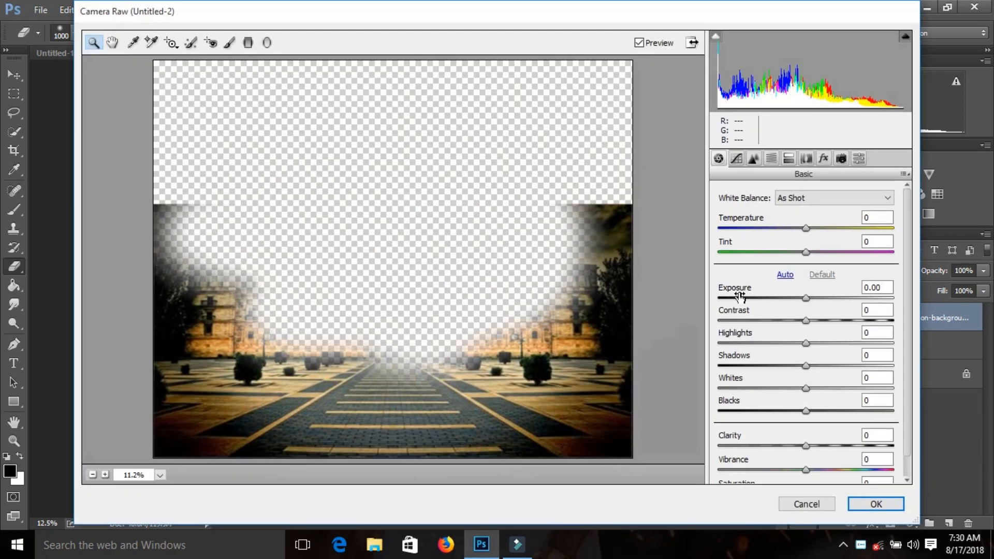
pyautogui.moveTo(806, 298); pyautogui.dragTo(770, 301)
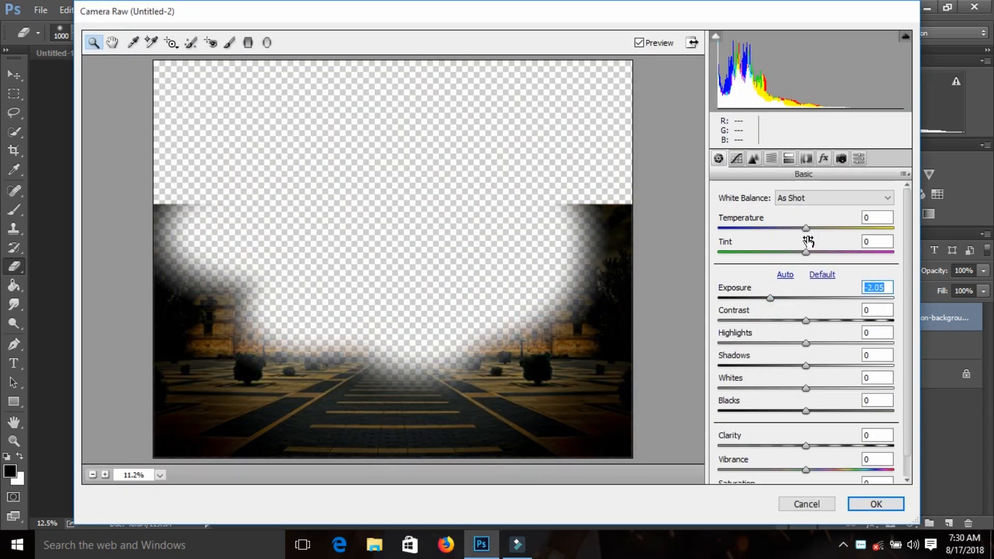
pyautogui.moveTo(806, 228); pyautogui.dragTo(798, 230)
pyautogui.moveTo(812, 324); pyautogui.dragTo(784, 361)
pyautogui.moveTo(799, 414); pyautogui.dragTo(811, 413)
pyautogui.click(825, 470)
pyautogui.click(875, 503)
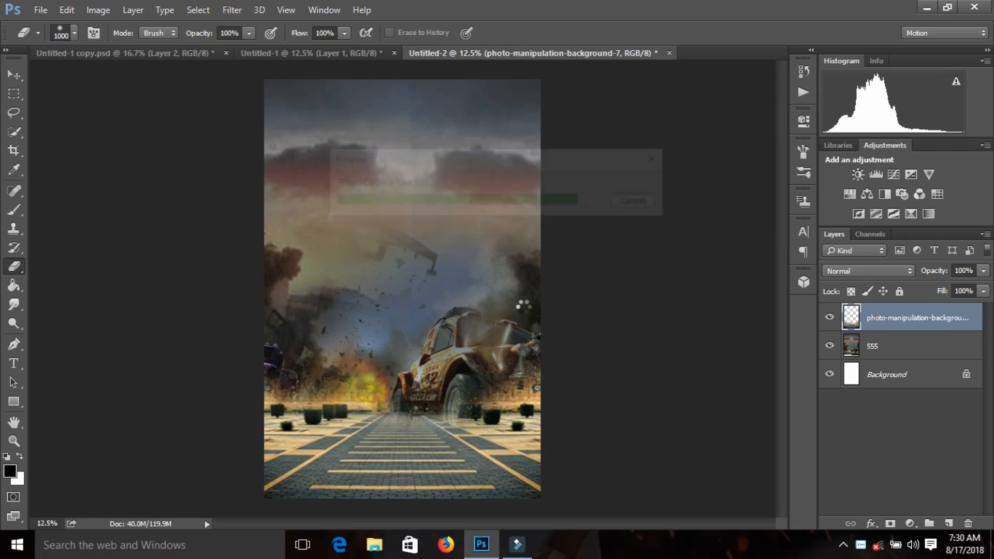
# - Place the Royal Enfield motorcycle PNG as an embedded image above the courtyard layer
pyautogui.click(40, 10)
pyautogui.click(94, 281)
pyautogui.click(787, 130)
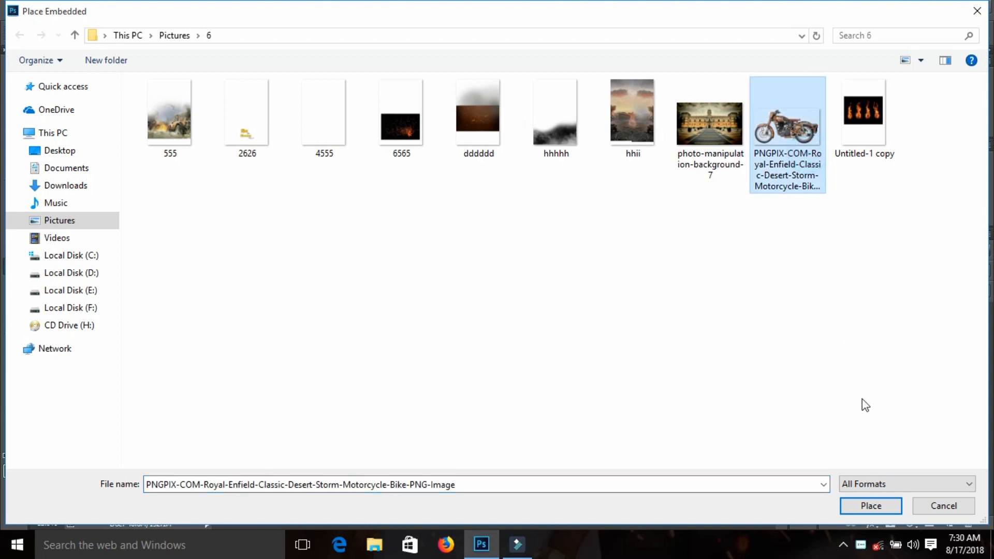
pyautogui.click(875, 506)
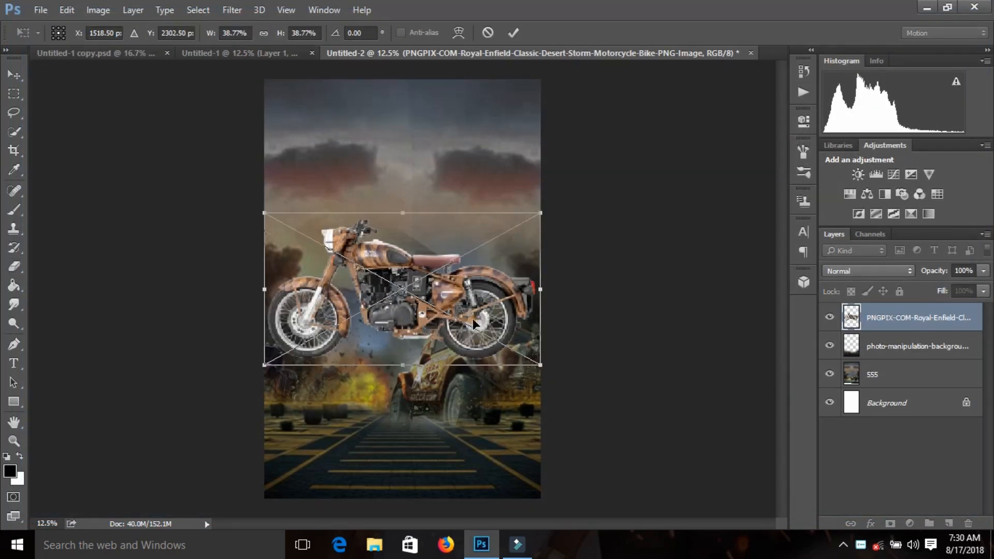
# - Scale the motorcycle to about 49.4% and move it to the bottom of the canvas, with the front wheel partly beyond the canvas edge
pyautogui.moveTo(541, 366); pyautogui.dragTo(593, 393)
pyautogui.moveTo(558, 341); pyautogui.dragTo(514, 425)
pyautogui.moveTo(550, 477)
pyautogui.mouseDown()
pyautogui.moveTo(550, 497)
pyautogui.moveTo(565, 499)
pyautogui.moveTo(555, 493)
pyautogui.mouseUp()
pyautogui.moveTo(496, 443); pyautogui.dragTo(507, 442)
pyautogui.moveTo(564, 304); pyautogui.dragTo(572, 299)
pyautogui.moveTo(530, 338); pyautogui.dragTo(519, 346)
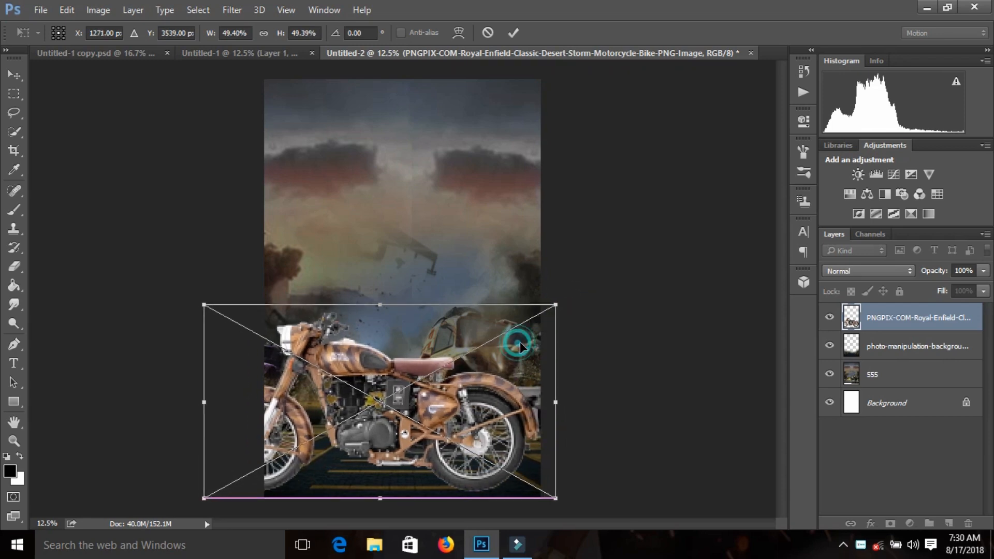
pyautogui.press('Return')
# - Rasterize the motorcycle layer
pyautogui.press('e')
pyautogui.click(541, 336)
pyautogui.click(471, 221)
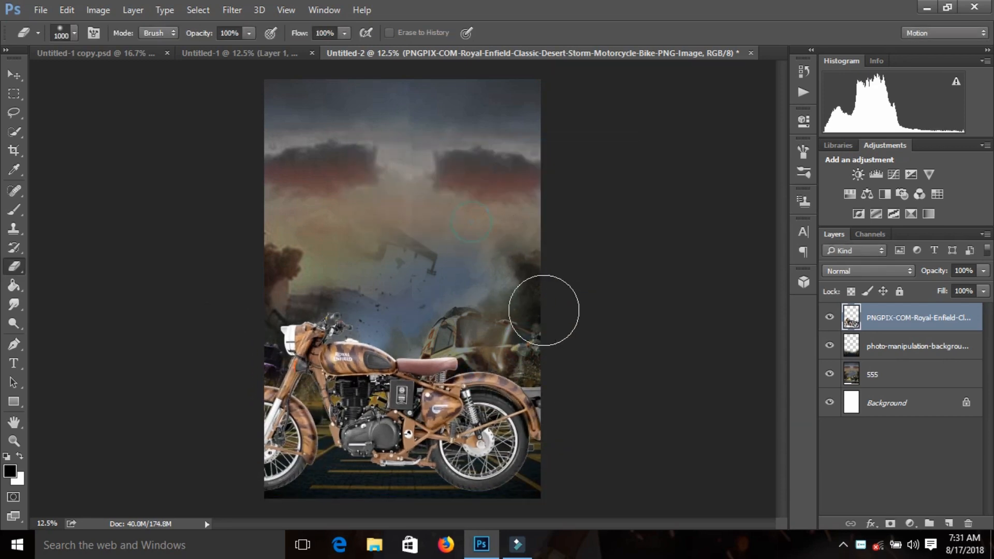
# - Tone the motorcycle in the Camera Raw filter with temperature -11, exposure -0.90, highlights -55, shadows -13, whites -58 and vibrance +26
pyautogui.click(232, 10)
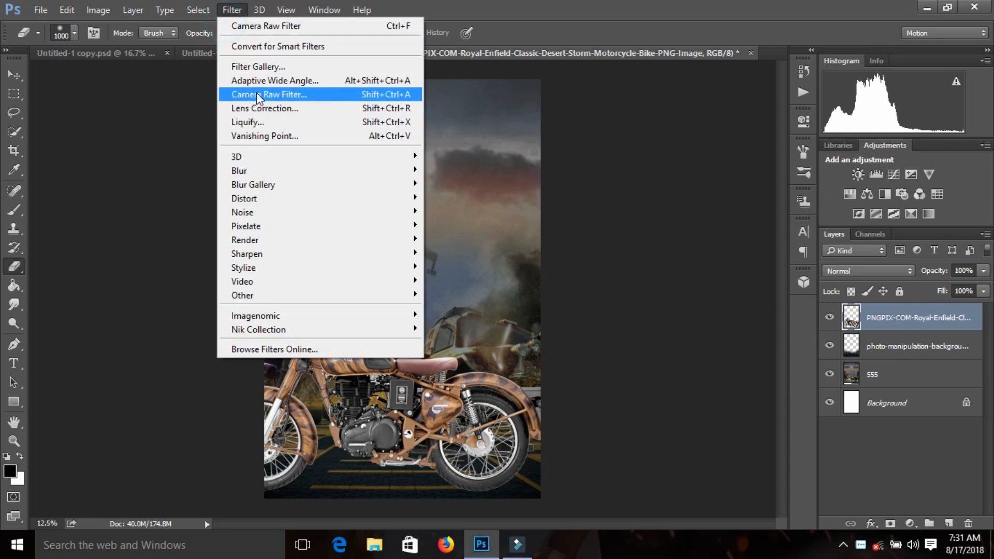
pyautogui.click(257, 94)
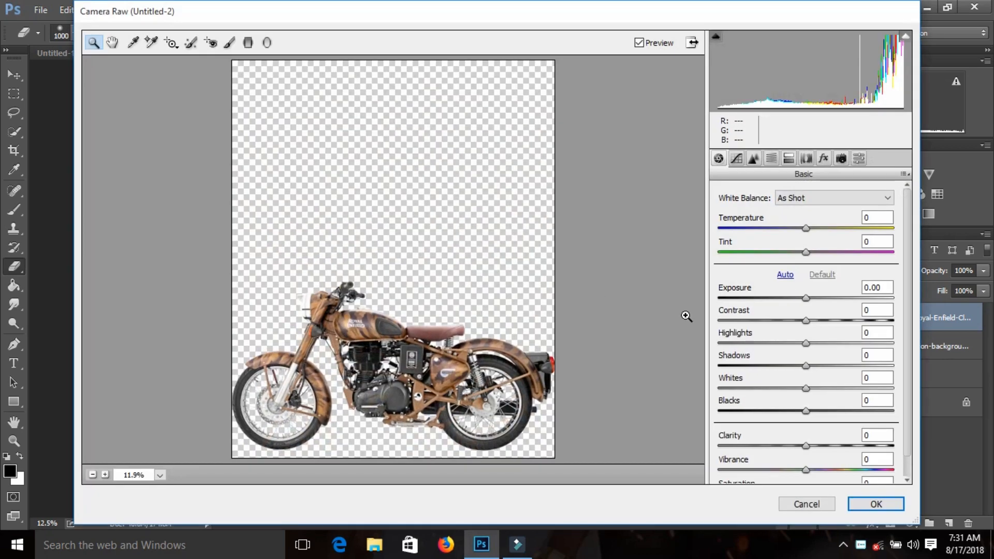
pyautogui.moveTo(806, 228); pyautogui.dragTo(797, 229)
pyautogui.click(790, 298)
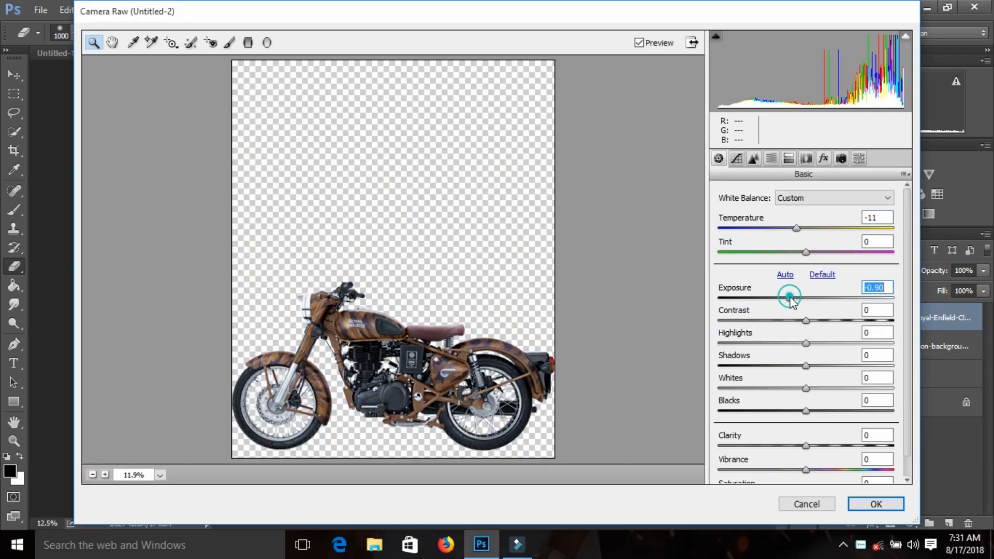
pyautogui.moveTo(806, 343); pyautogui.dragTo(758, 344)
pyautogui.moveTo(806, 388); pyautogui.dragTo(755, 389)
pyautogui.moveTo(802, 366); pyautogui.dragTo(795, 367)
pyautogui.click(829, 470)
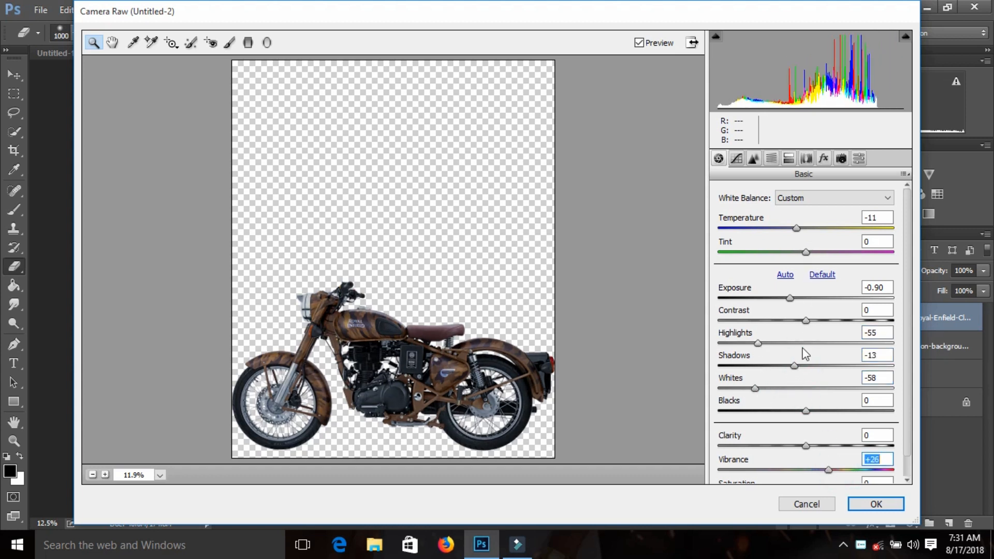
# - Raise the saturation of the motorcycle's greens to +21 and apply the Camera Raw adjustments
pyautogui.scroll(-1, 821, 464)
pyautogui.click(771, 158)
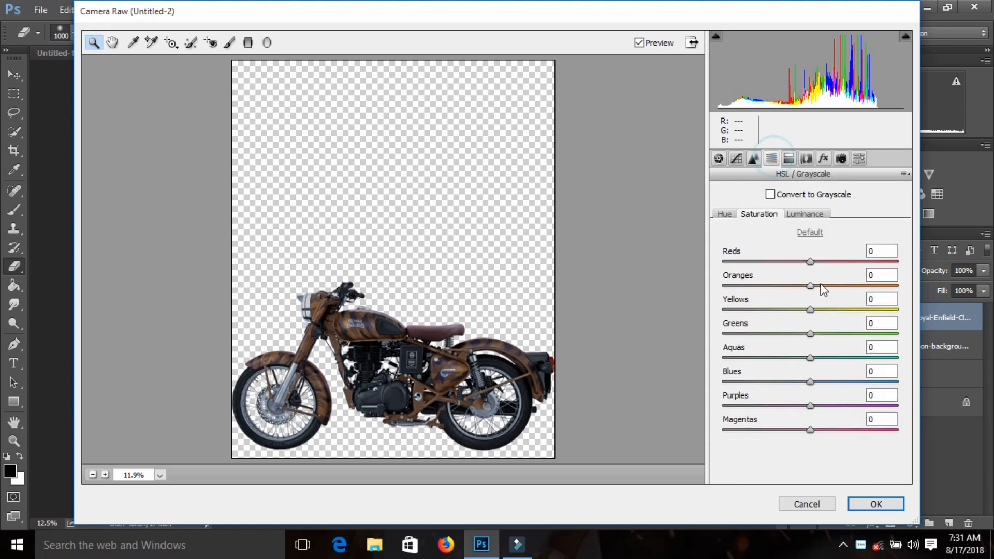
pyautogui.click(811, 334)
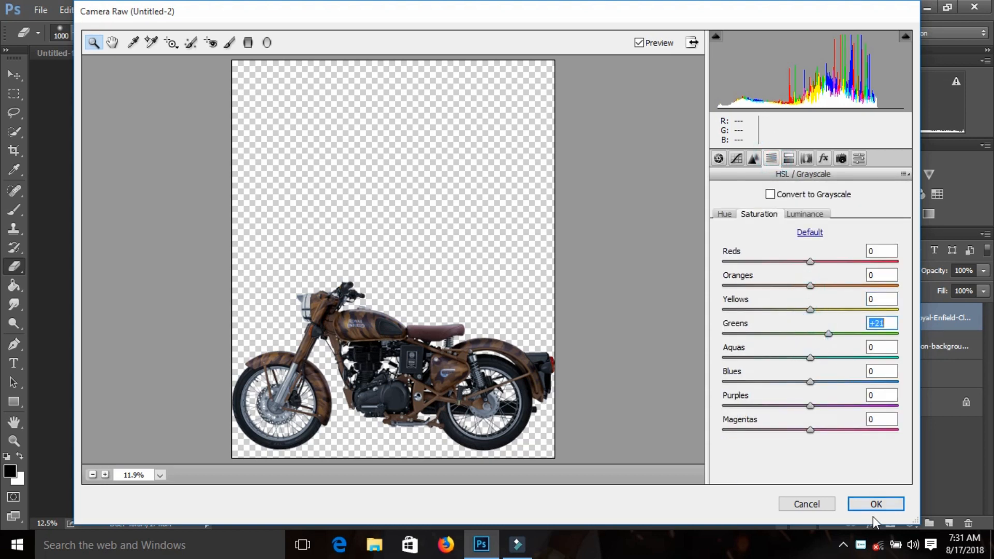
pyautogui.click(875, 505)
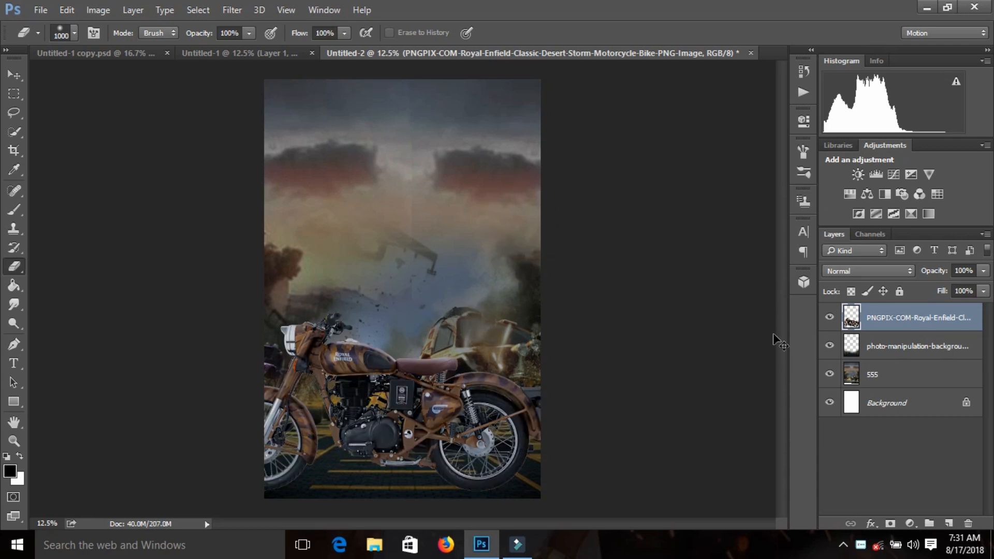
# - Transform the motorcycle to 94.76% of its size and shift it so more of the front wheel is inside the canvas
pyautogui.hotkey('ctrl', 't')
pyautogui.moveTo(420, 385); pyautogui.dragTo(428, 386)
pyautogui.moveTo(559, 491); pyautogui.dragTo(550, 487)
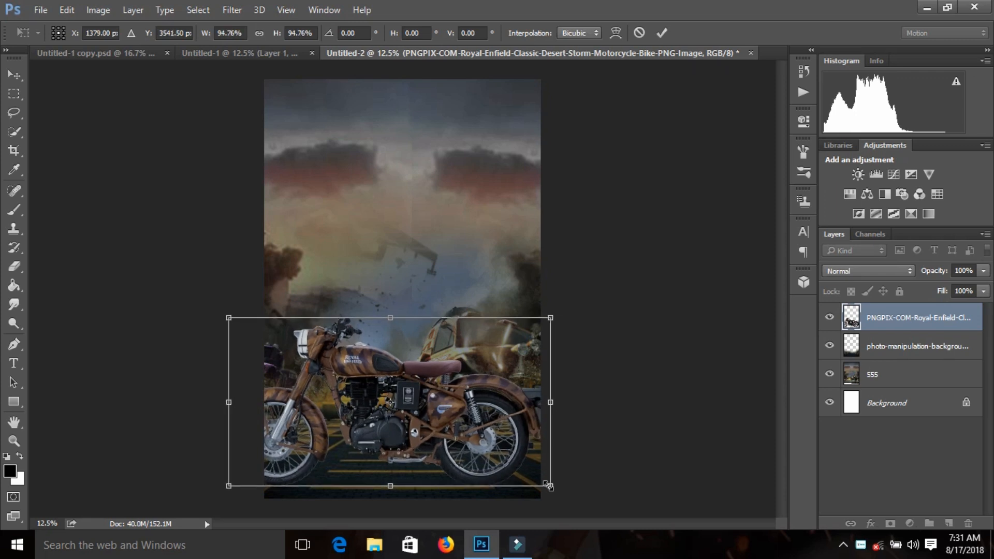
pyautogui.click(662, 32)
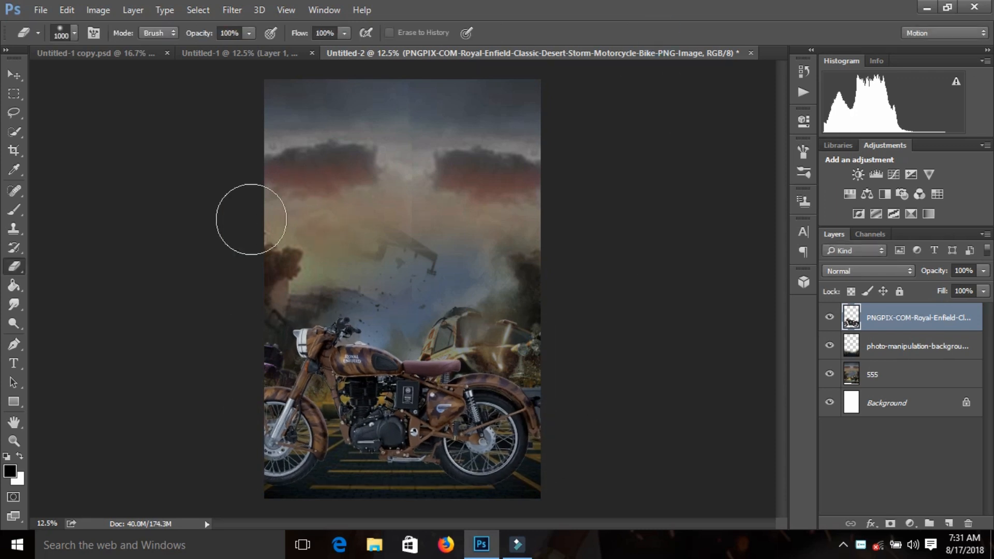
# - Bring the cut-out seated man from the Untitled-1 document into Untitled-2, placing him above the motorcycle layer
pyautogui.click(212, 50)
pyautogui.click(14, 75)
pyautogui.moveTo(442, 252); pyautogui.dragTo(442, 275)
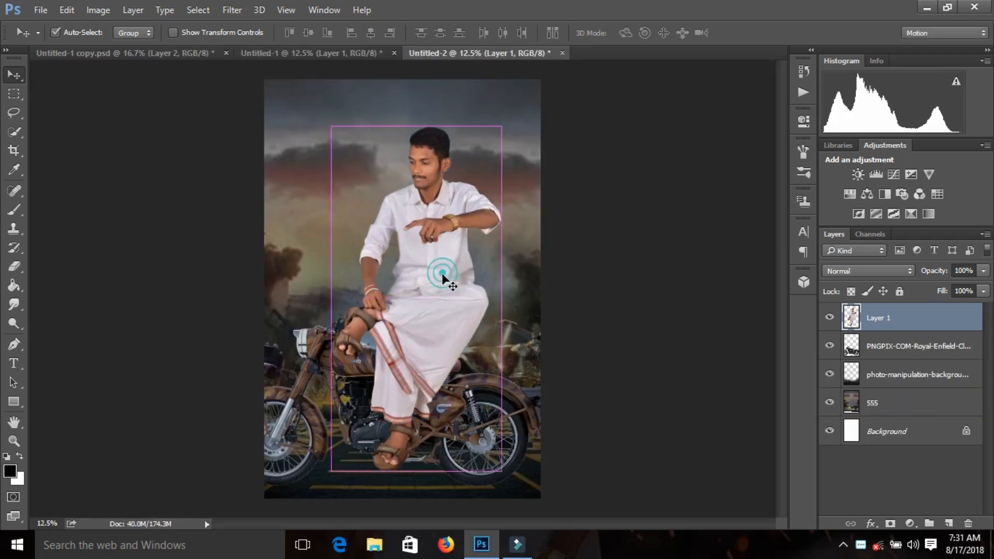
# - Scale the man to about 76.66% and position him so that he sits on the motorcycle
pyautogui.hotkey('ctrl', 't')
pyautogui.moveTo(501, 127); pyautogui.dragTo(475, 215)
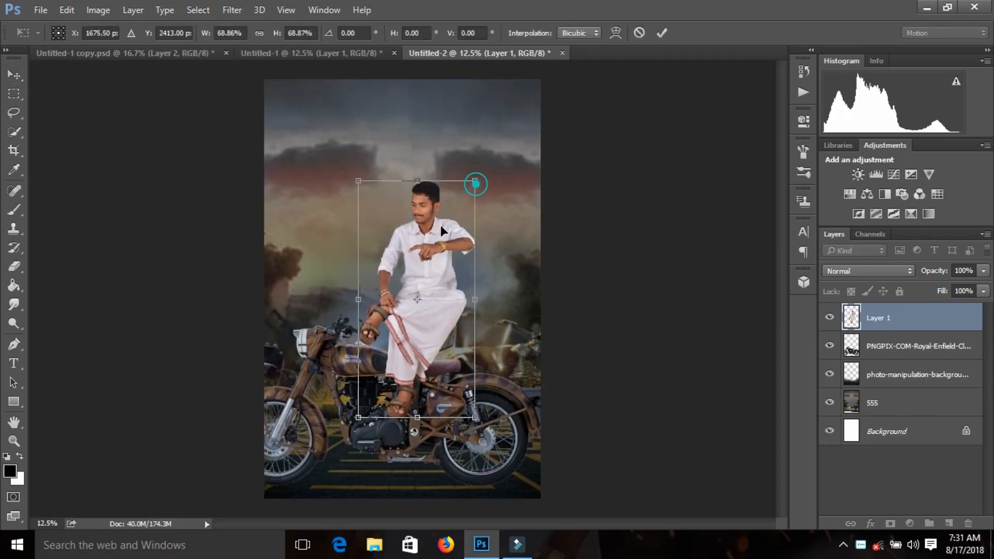
pyautogui.moveTo(420, 309); pyautogui.dragTo(428, 325)
pyautogui.moveTo(478, 239); pyautogui.dragTo(484, 228)
pyautogui.moveTo(443, 270); pyautogui.dragTo(441, 269)
pyautogui.moveTo(485, 228); pyautogui.dragTo(486, 222)
pyautogui.moveTo(440, 293); pyautogui.dragTo(434, 292)
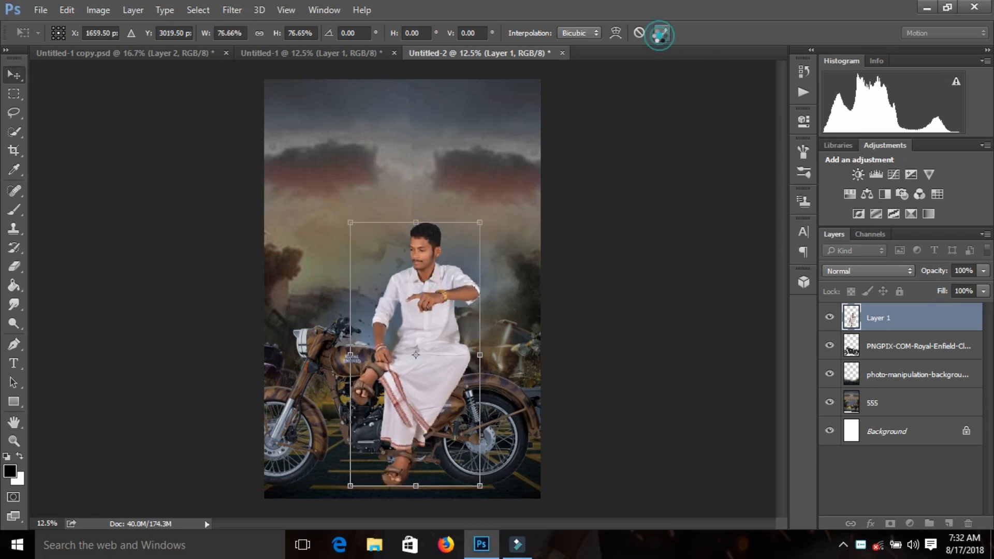
pyautogui.click(662, 33)
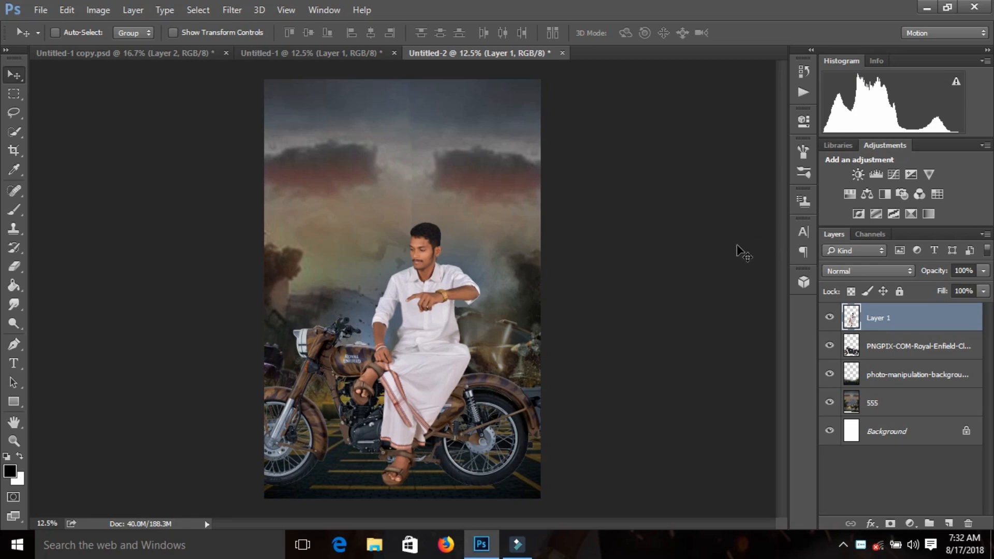
# - In Camera Raw, set the man's Highlights to -34, Shadows -26, Whites -30, Blacks -15 and Vibrance +21
pyautogui.click(232, 9)
pyautogui.click(269, 92)
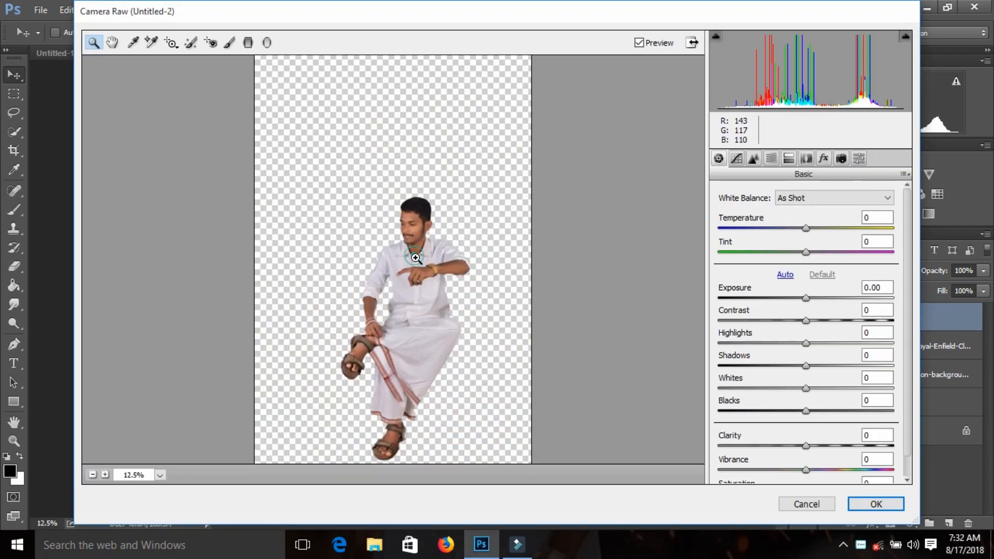
pyautogui.click(414, 258)
pyautogui.moveTo(796, 343); pyautogui.dragTo(777, 389)
pyautogui.click(794, 411)
pyautogui.scroll(-1, 808, 414)
pyautogui.click(824, 449)
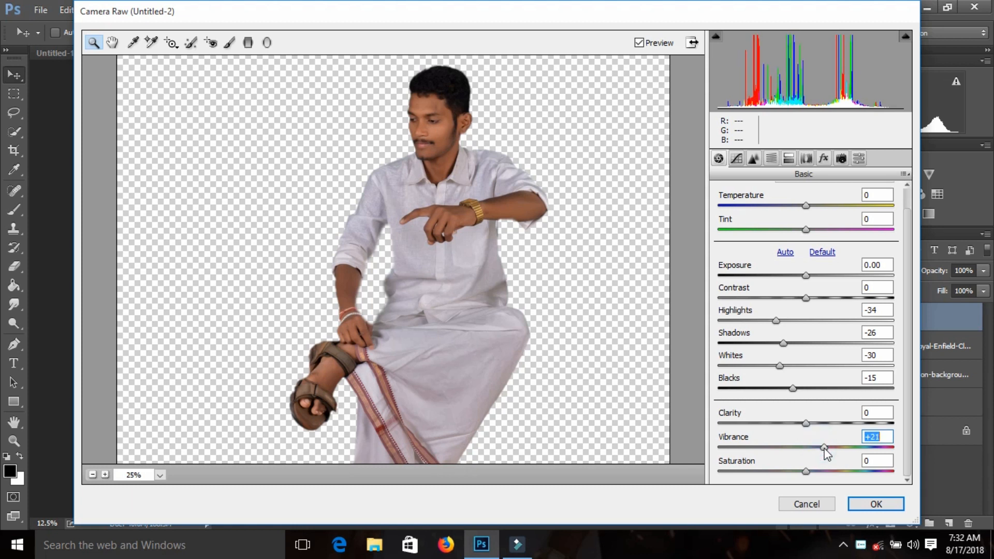
# - Raise the man's luminance to +33 for Reds and +18 for Oranges
pyautogui.click(771, 158)
pyautogui.click(804, 214)
pyautogui.click(835, 261)
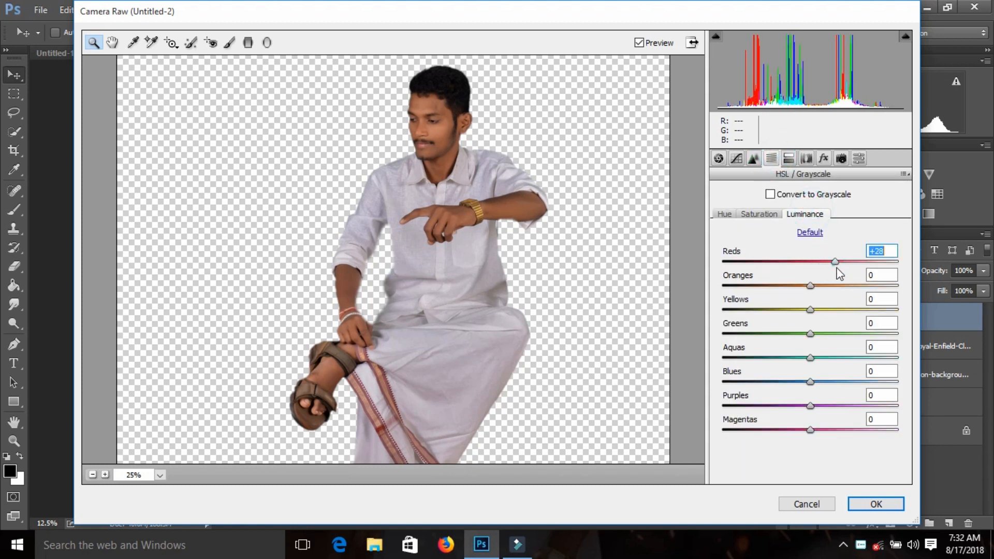
pyautogui.click(836, 286)
pyautogui.click(839, 262)
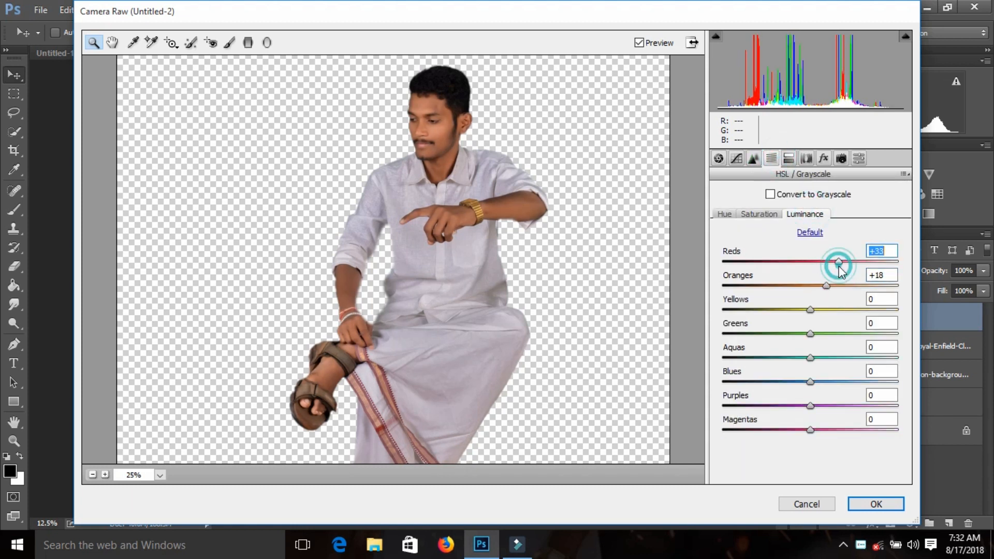
pyautogui.click(811, 335)
# - Shift the man's hues: Yellows -55, Greens -3, Aquas +30, Blues -5 and Purples +13
pyautogui.click(724, 214)
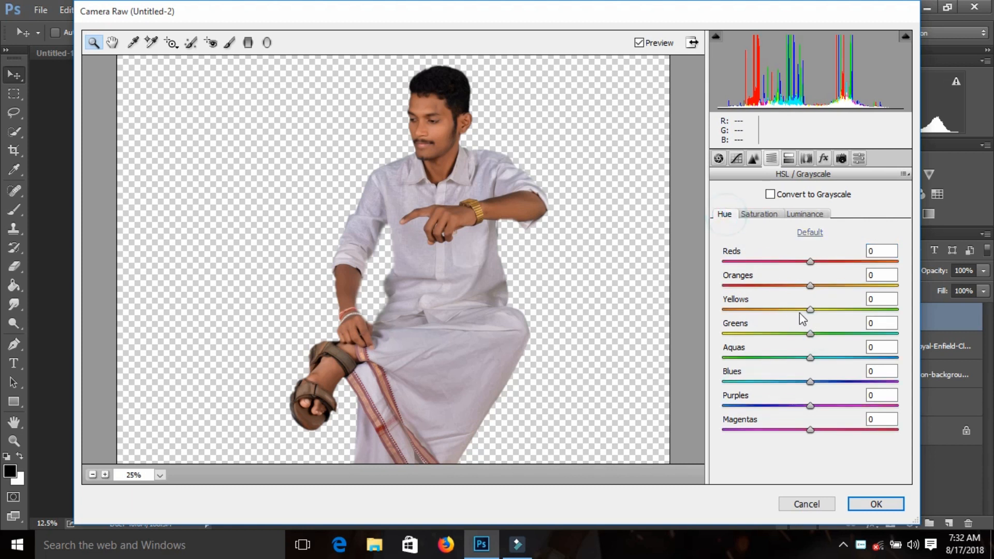
pyautogui.click(835, 358)
pyautogui.click(806, 382)
pyautogui.click(822, 406)
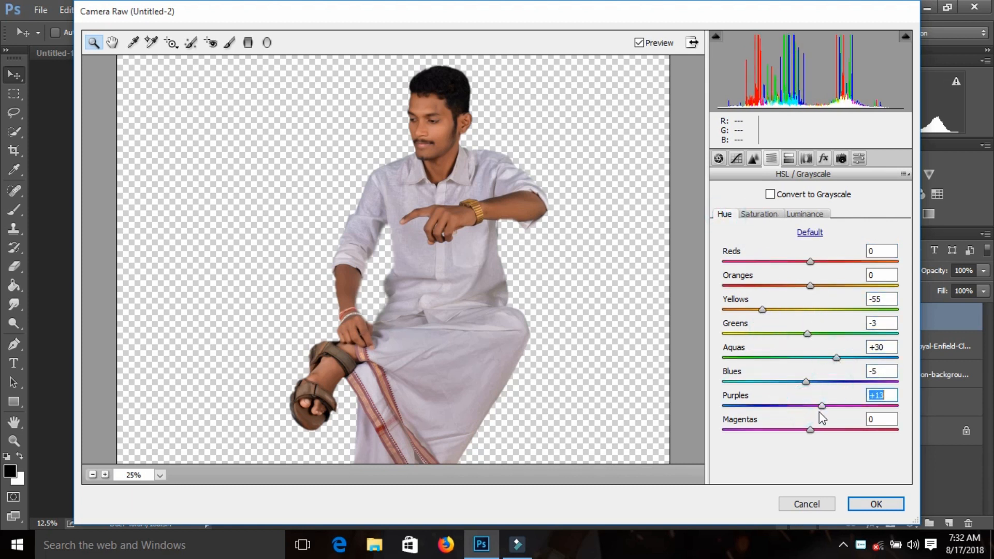
# - Lower the man's Exposure to -0.15 and apply the Camera Raw adjustments
pyautogui.click(719, 159)
pyautogui.click(803, 274)
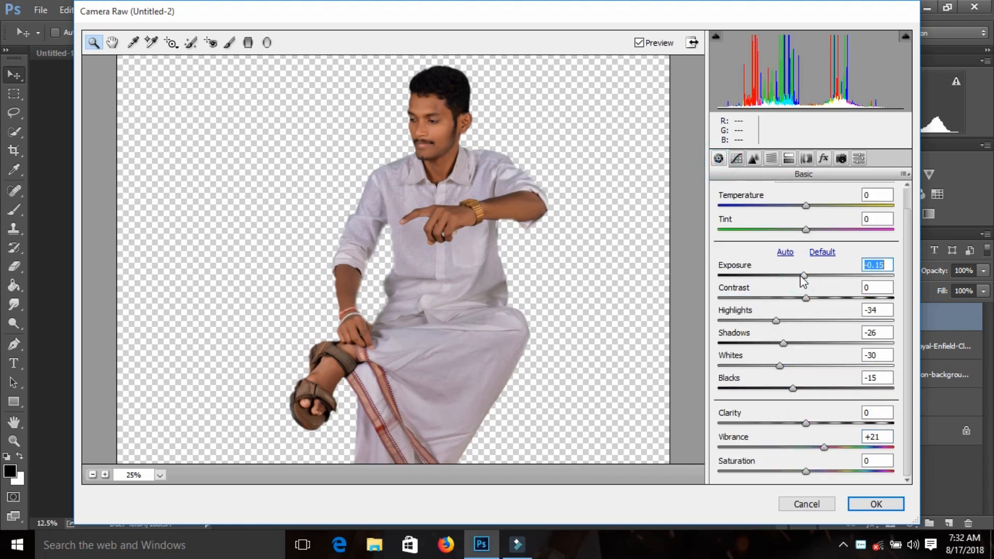
pyautogui.click(873, 504)
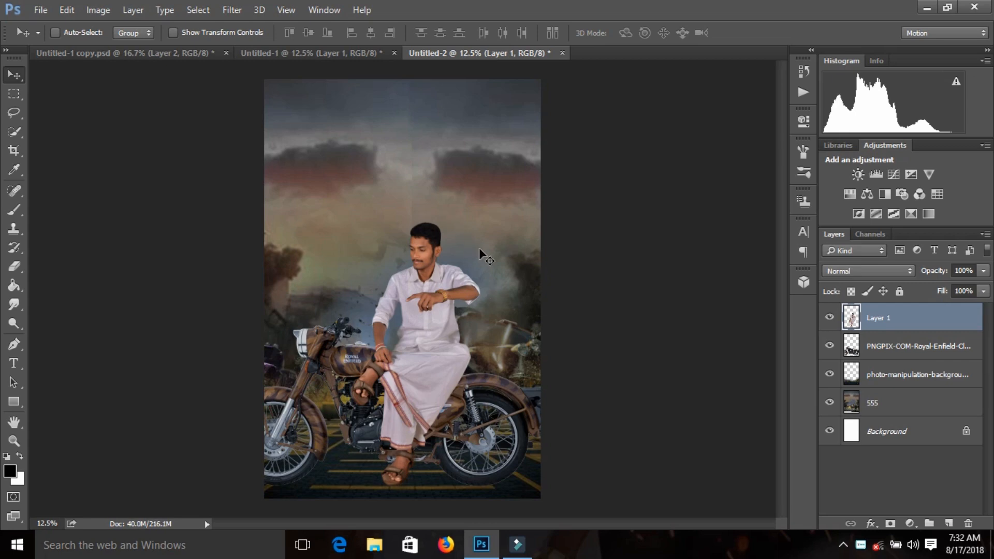
# - Place the flames image Untitled-1 copy as an embedded layer directly above the motorcycle layer at its default size
pyautogui.click(880, 351)
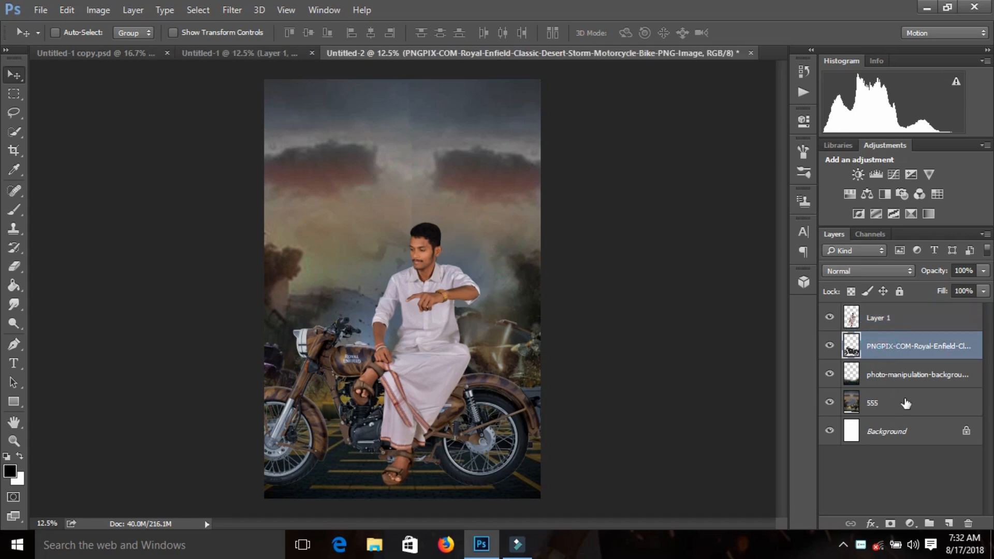
pyautogui.click(50, 7)
pyautogui.click(71, 279)
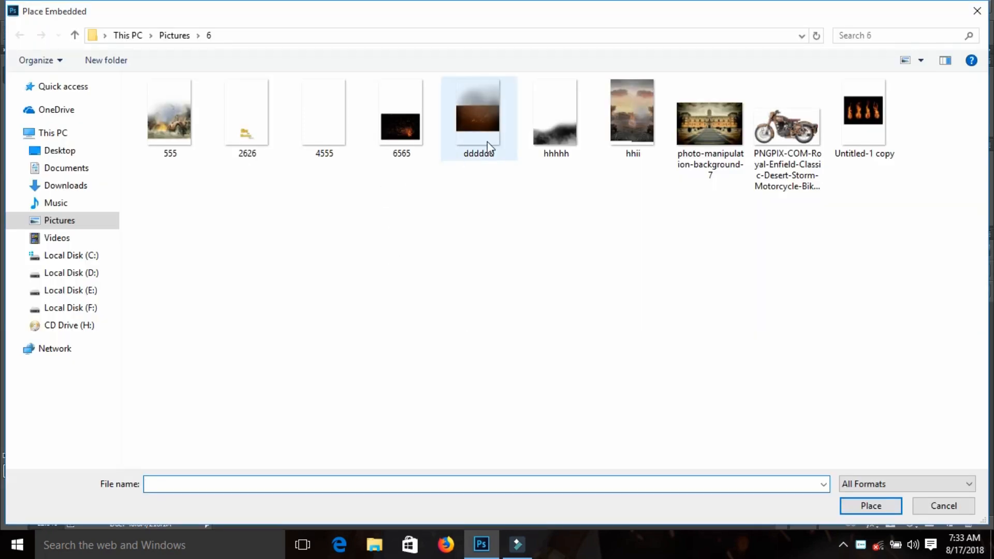
pyautogui.click(849, 132)
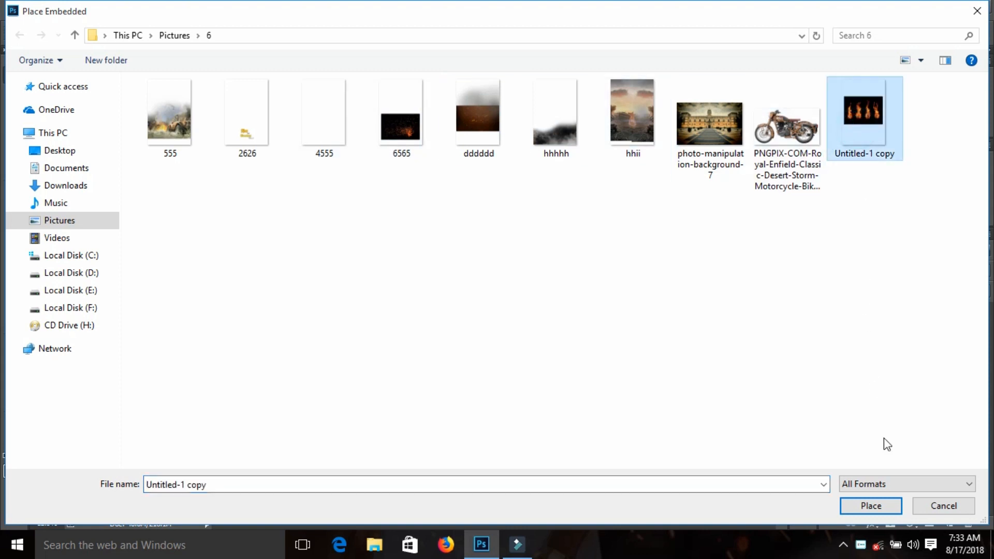
pyautogui.click(871, 506)
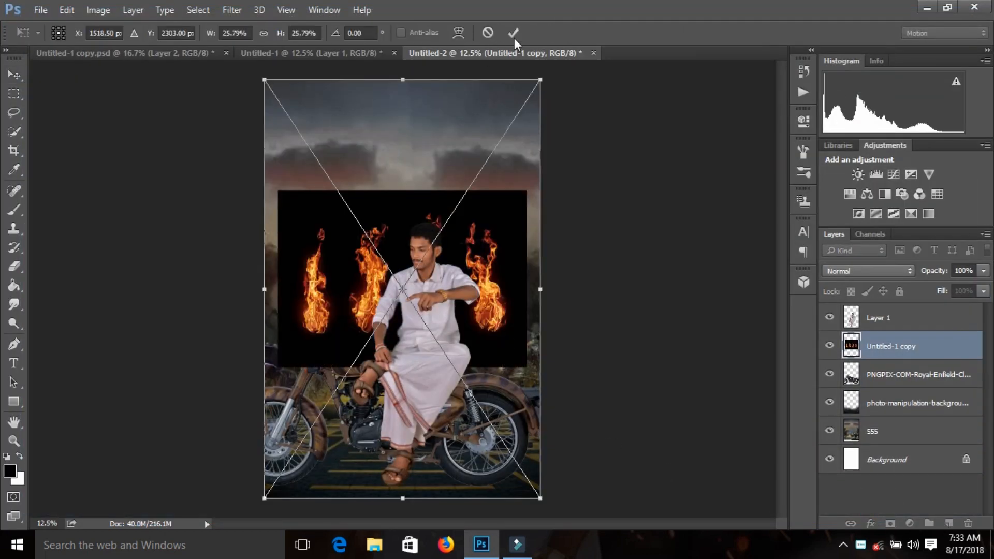
pyautogui.click(513, 32)
# - Set the flames layer's blend mode to Screen and move it beneath the motorcycle layer
pyautogui.click(868, 271)
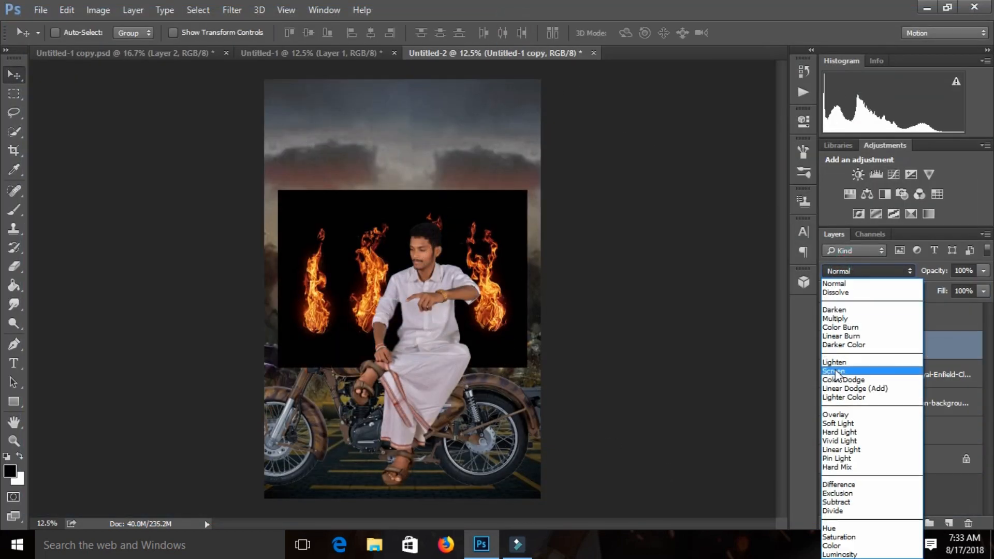
pyautogui.click(849, 368)
pyautogui.moveTo(871, 359); pyautogui.dragTo(868, 383)
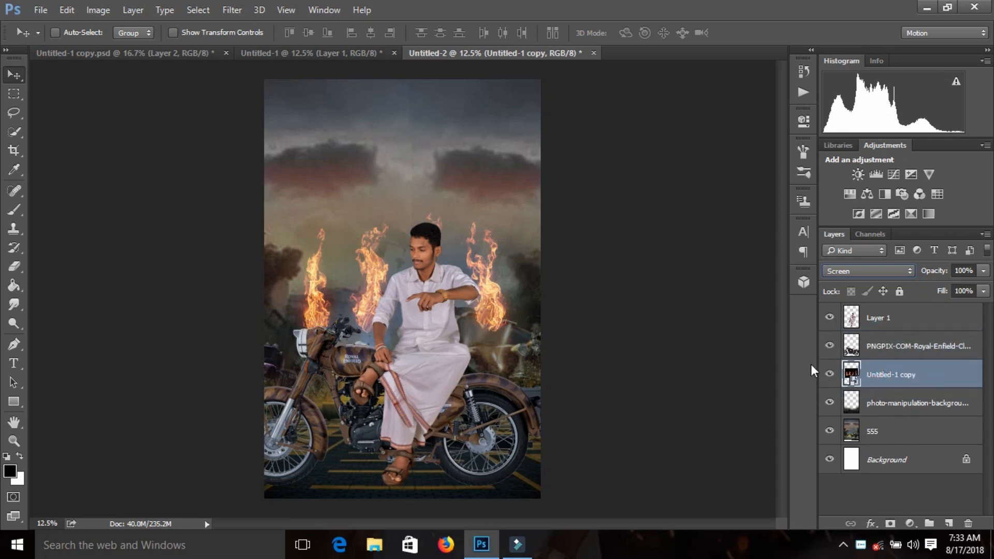
# - Rotate the flames layer by about 7.94° and reduce its opacity to 47%
pyautogui.hotkey('ctrl', 't')
pyautogui.moveTo(597, 296); pyautogui.dragTo(561, 239)
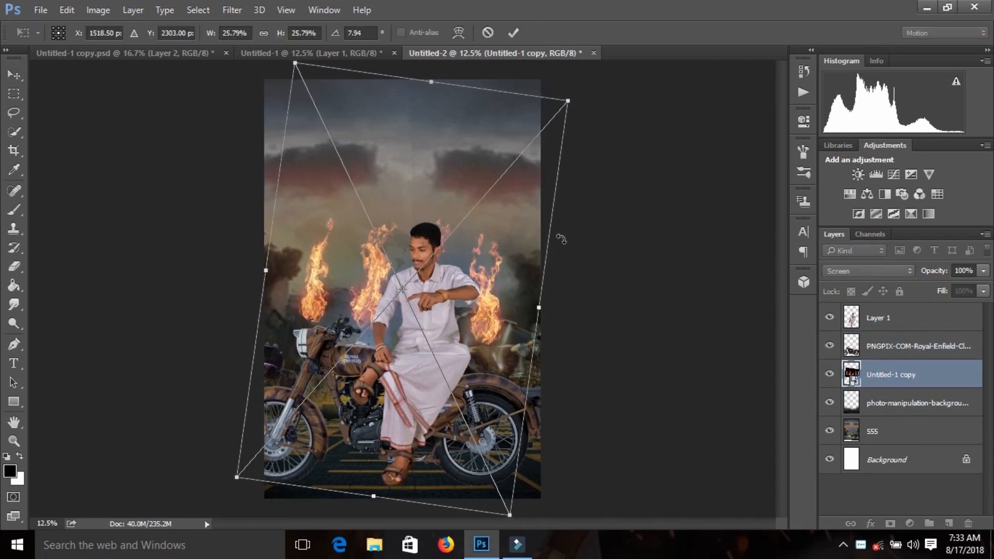
pyautogui.click(515, 33)
pyautogui.moveTo(949, 287); pyautogui.dragTo(951, 287)
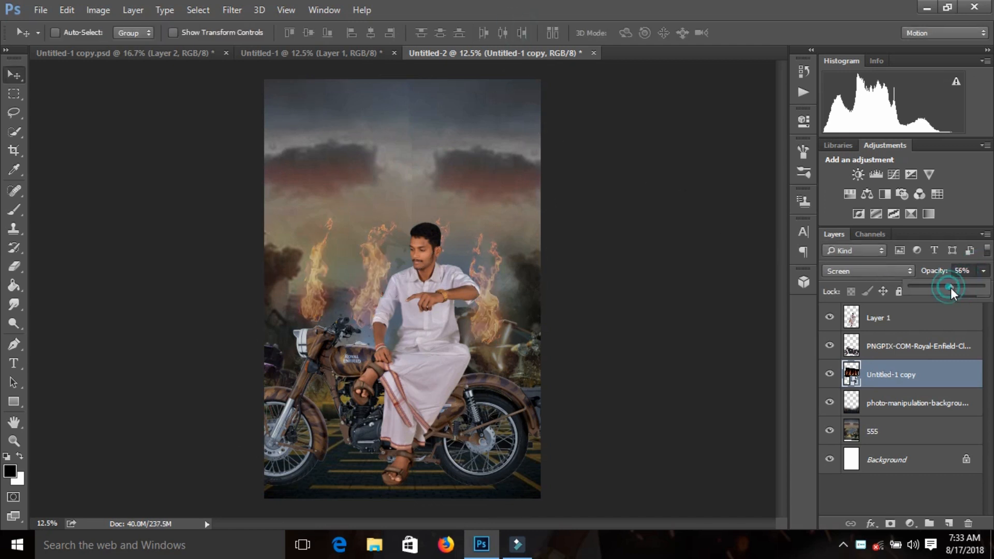
# - Rasterize the flames layer and erase the bases of the flames behind the motorcycle and man with a 1000-pixel eraser
pyautogui.press('e')
pyautogui.click(486, 333)
pyautogui.click(479, 228)
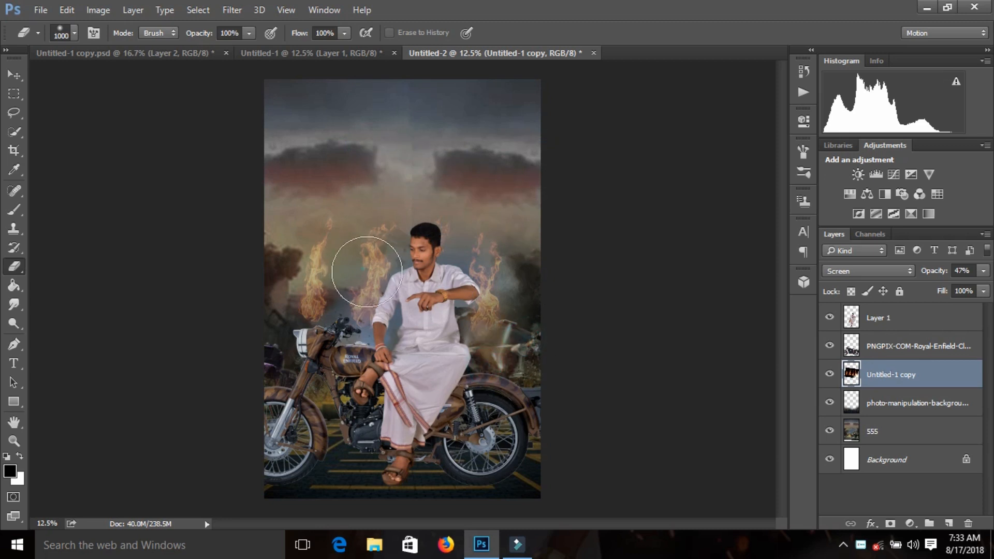
pyautogui.click(373, 280)
pyautogui.hotkey('ctrl', 'z')
pyautogui.click(496, 347)
pyautogui.click(321, 321)
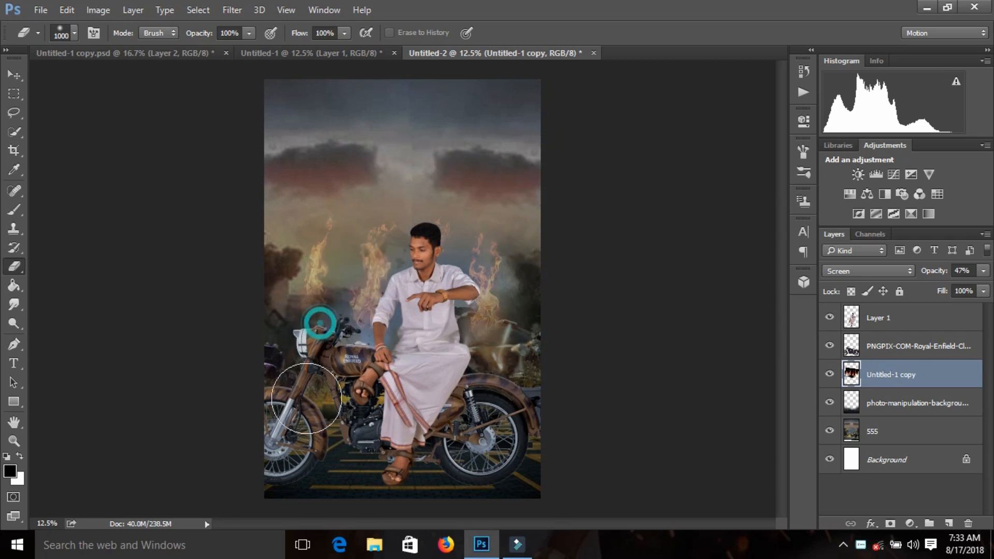
pyautogui.click(360, 333)
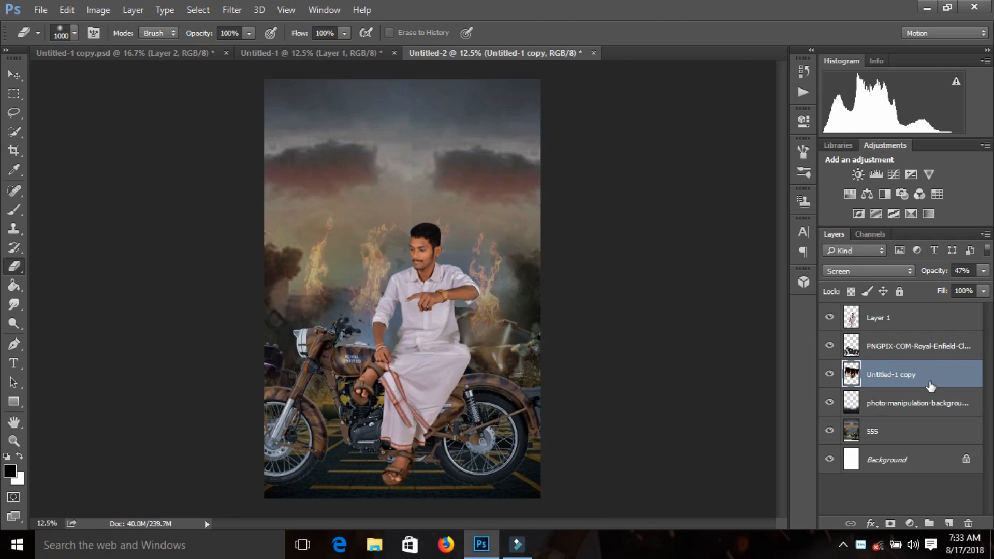
# - Duplicate the flames layer, rotate the copy to about 33.33° and move it to the canvas's upper-left edge
pyautogui.moveTo(944, 380); pyautogui.dragTo(949, 523)
pyautogui.hotkey('ctrl', 't')
pyautogui.moveTo(409, 317); pyautogui.dragTo(253, 192)
pyautogui.moveTo(420, 248); pyautogui.dragTo(339, 329)
pyautogui.moveTo(310, 249); pyautogui.dragTo(295, 236)
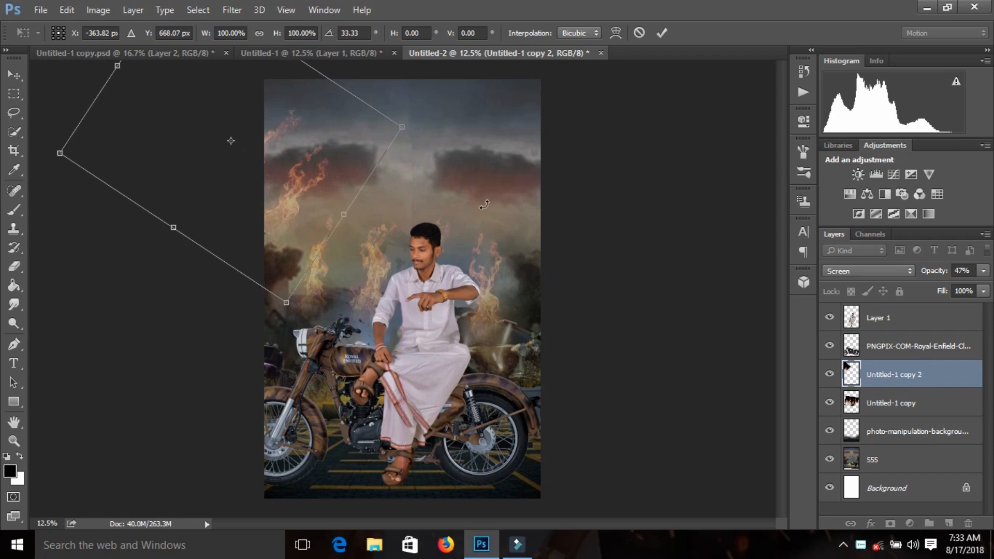
pyautogui.click(665, 33)
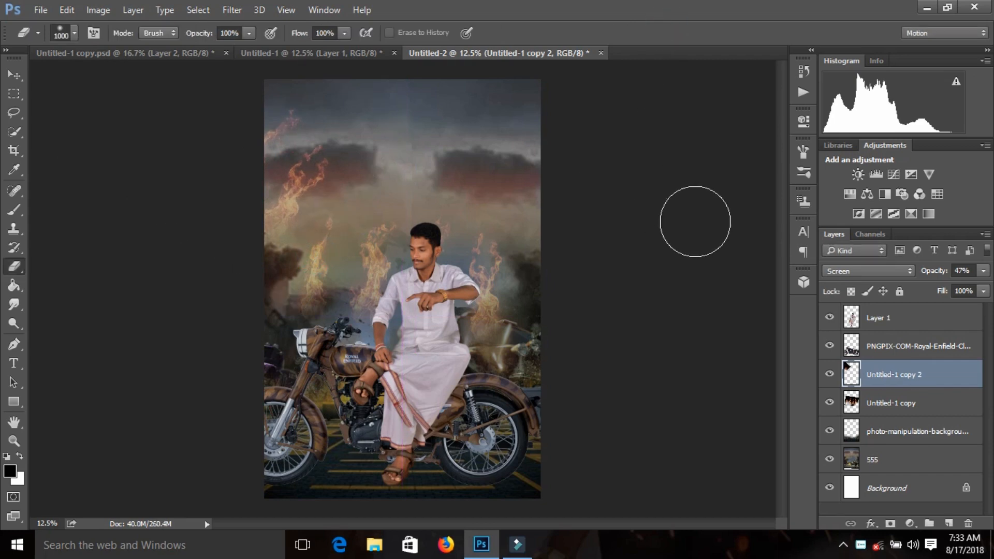
# - Place the image dddddd as an embedded layer above the duplicated flames layer
pyautogui.click(40, 10)
pyautogui.click(100, 281)
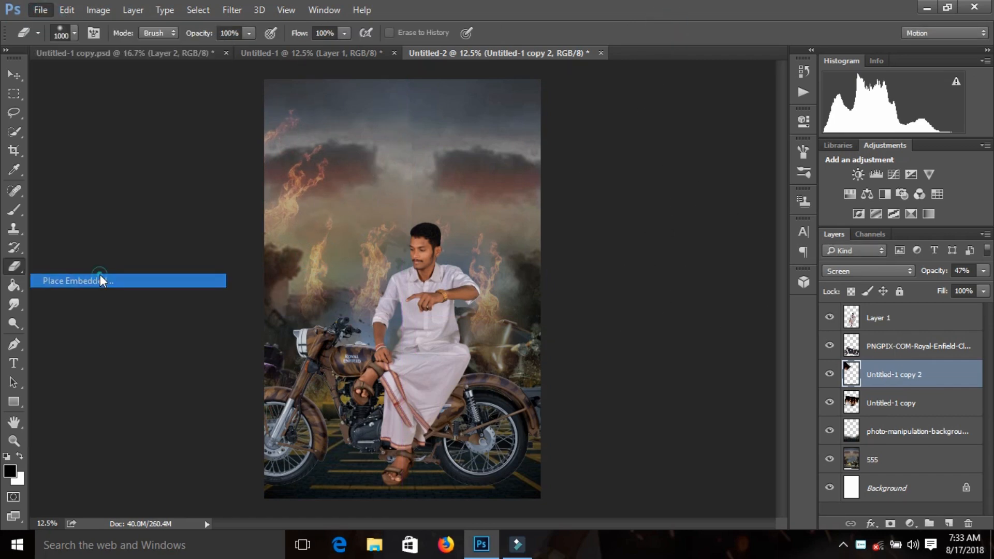
pyautogui.click(872, 506)
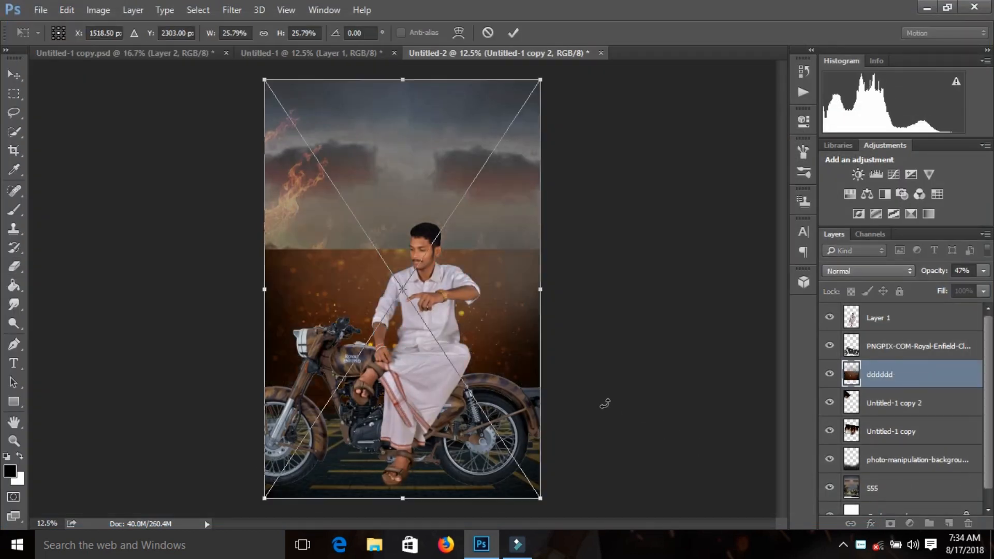
pyautogui.click(514, 32)
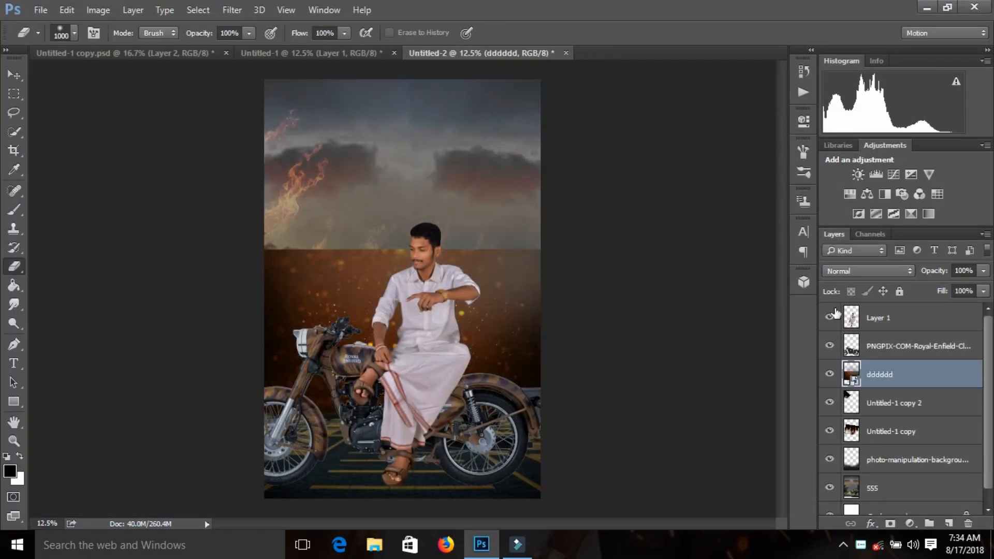
# - Set the dddddd layer to Screen blending, rasterize it and erase its hard upper edge
pyautogui.click(839, 273)
pyautogui.click(840, 372)
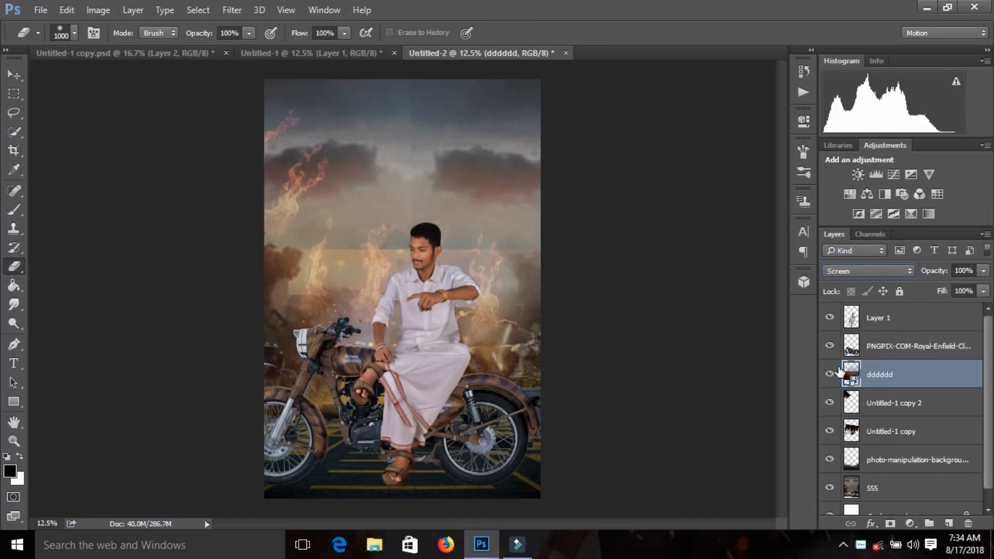
pyautogui.click(507, 272)
pyautogui.click(468, 222)
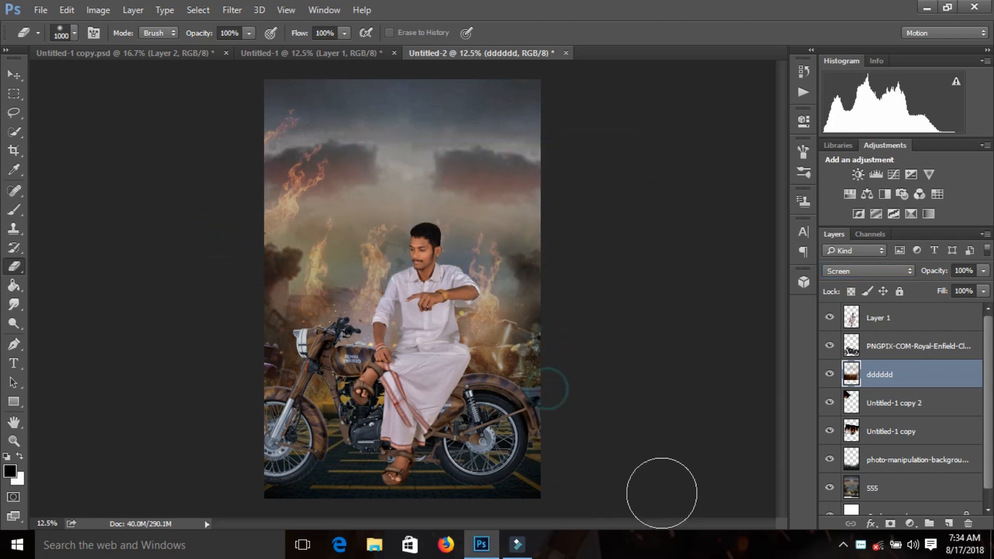
# - Place the smoke image hhhhh above the man's layer and set its blend mode to Screen
pyautogui.click(868, 318)
pyautogui.click(50, 6)
pyautogui.click(73, 279)
pyautogui.click(547, 142)
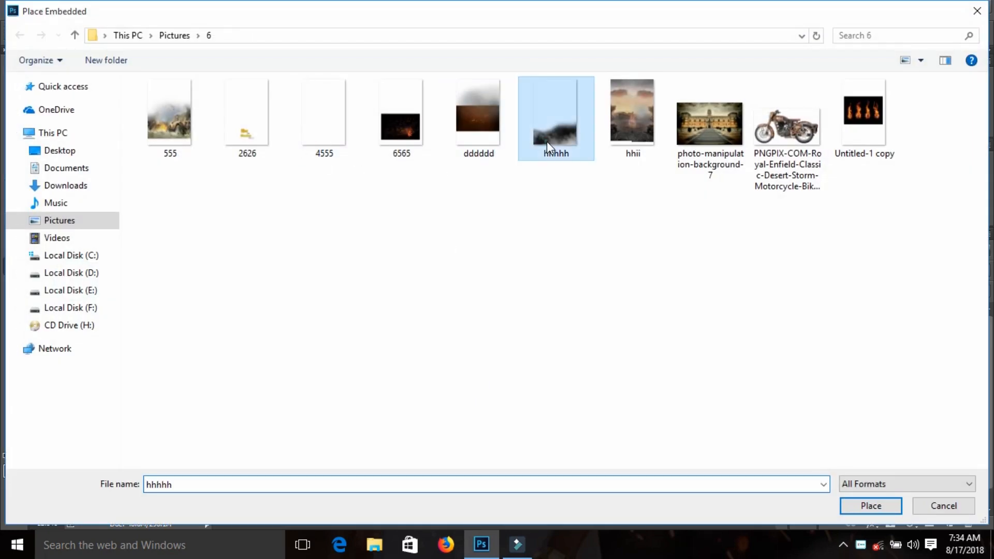
pyautogui.click(854, 505)
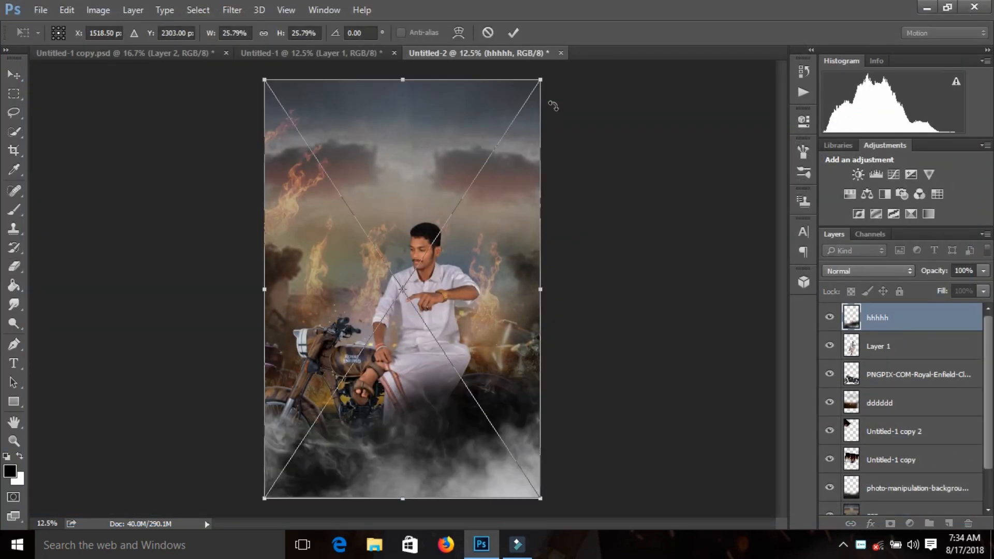
pyautogui.click(514, 33)
pyautogui.click(846, 273)
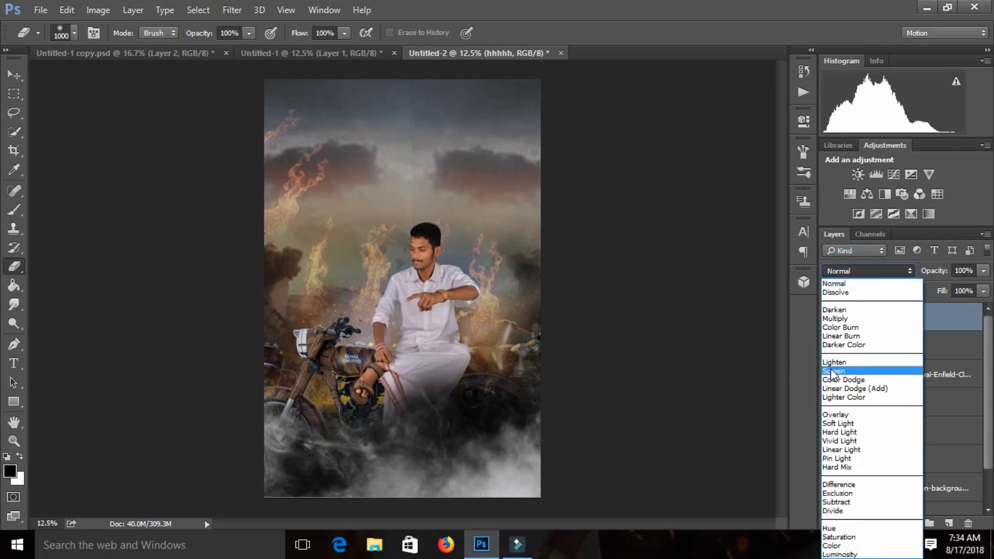
pyautogui.click(831, 371)
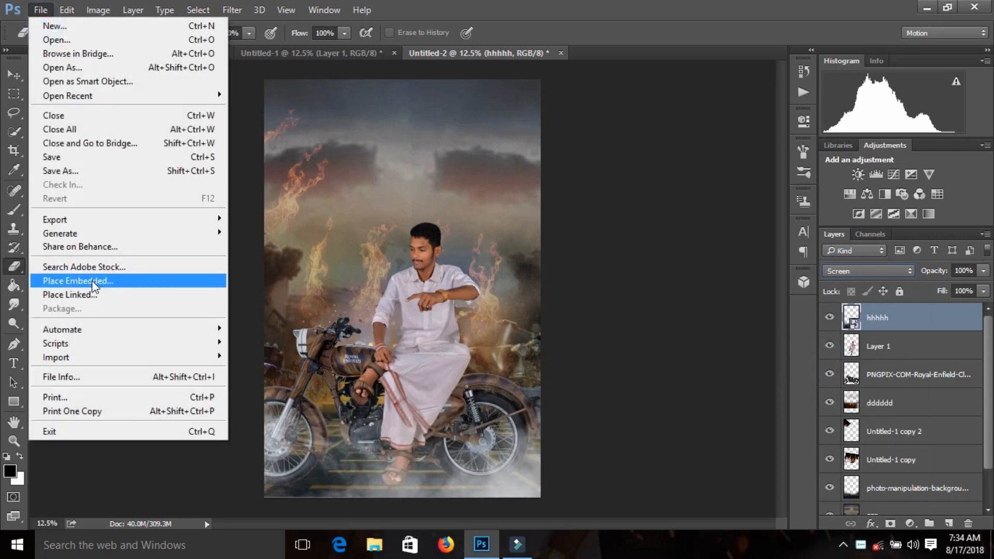
# - Place the sparks image 6565 over the canvas's lower-right corner and set its blend mode to Screen
pyautogui.click(78, 281)
pyautogui.click(402, 125)
pyautogui.click(872, 506)
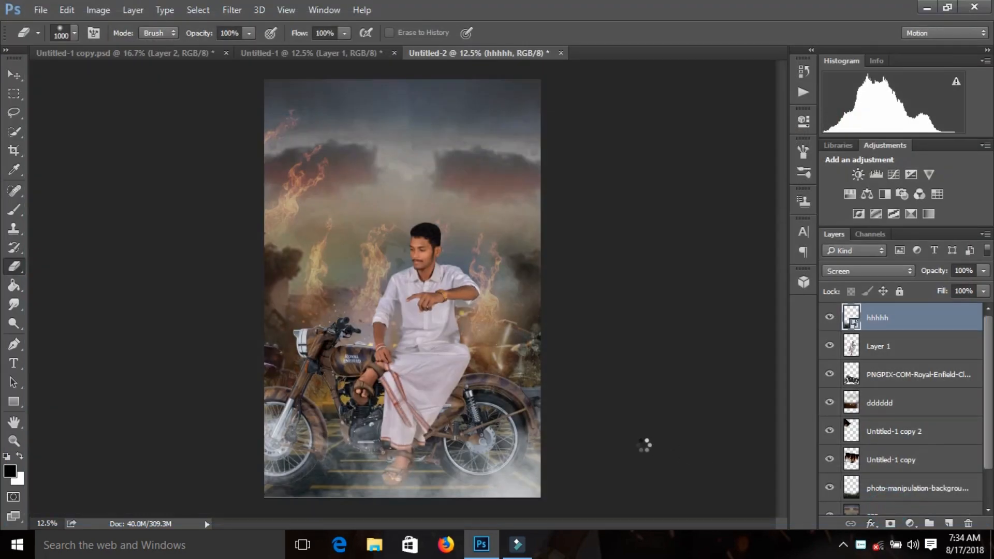
pyautogui.moveTo(486, 379); pyautogui.dragTo(554, 435)
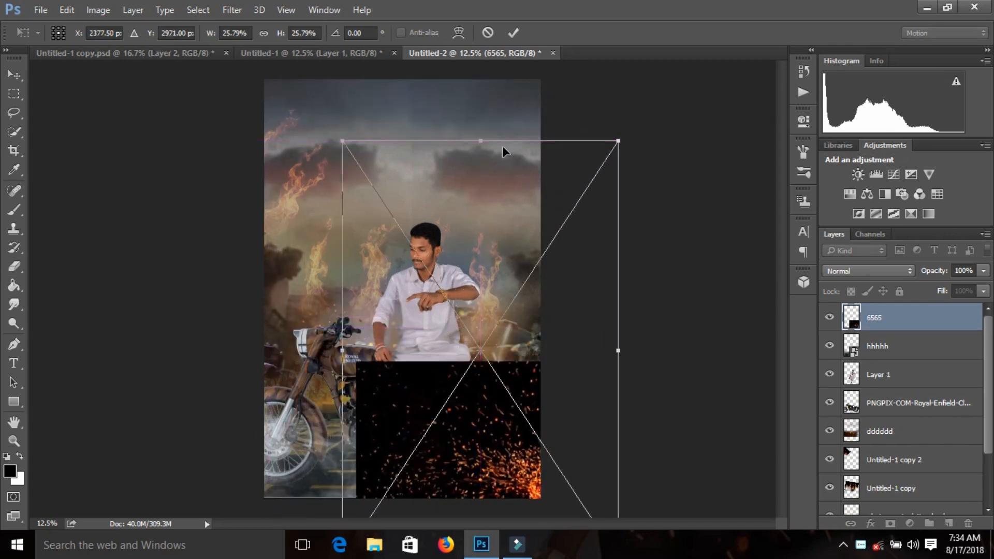
pyautogui.click(514, 32)
pyautogui.click(855, 271)
pyautogui.click(839, 373)
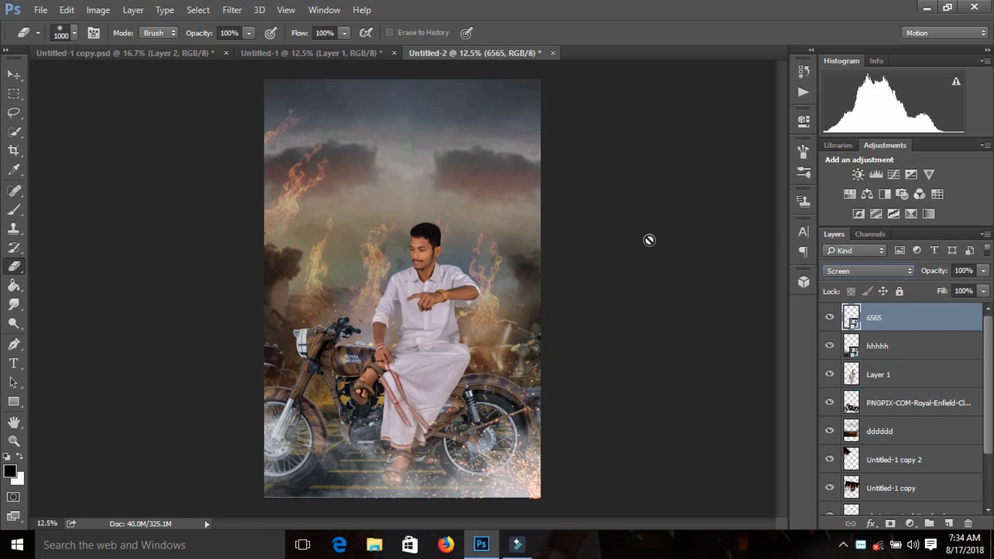
# - Place the title text image 2626, scale it to about 32.05% and position it over the man's lap and legs
pyautogui.click(41, 10)
pyautogui.click(98, 282)
pyautogui.click(255, 145)
pyautogui.click(854, 506)
pyautogui.moveTo(453, 337); pyautogui.dragTo(459, 280)
pyautogui.moveTo(541, 448); pyautogui.dragTo(579, 490)
pyautogui.moveTo(535, 419); pyautogui.dragTo(535, 382)
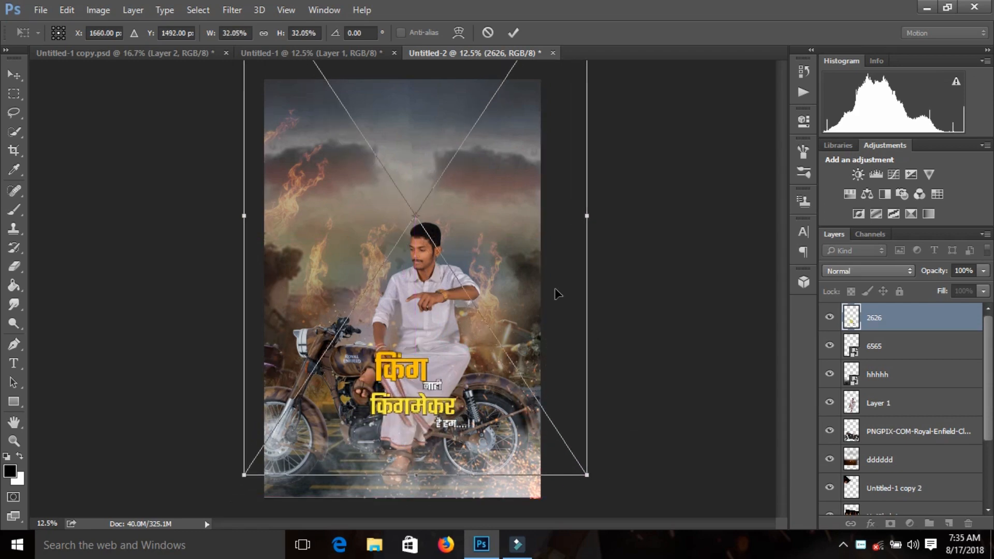
pyautogui.click(514, 33)
# - Rasterize the 2626 title text layer
pyautogui.press('e')
pyautogui.click(507, 369)
pyautogui.click(473, 224)
# - Place the caption image 4555 above the 2626 layer, scale it to about 29.10% and centre its text along the canvas's lower edge
pyautogui.click(40, 10)
pyautogui.click(101, 277)
pyautogui.click(339, 152)
pyautogui.click(871, 505)
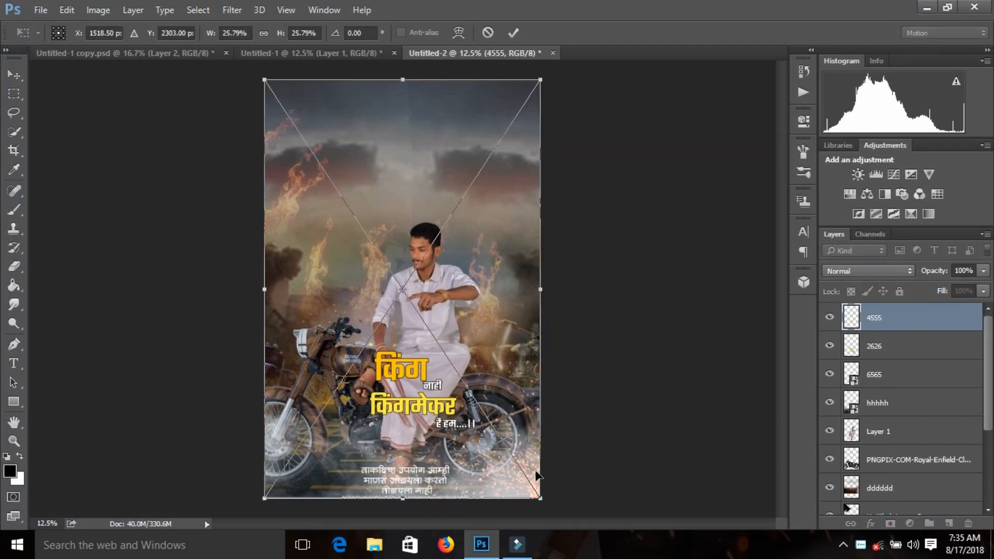
pyautogui.moveTo(545, 500); pyautogui.dragTo(559, 518)
pyautogui.moveTo(509, 478); pyautogui.dragTo(509, 459)
pyautogui.moveTo(553, 502); pyautogui.dragTo(562, 507)
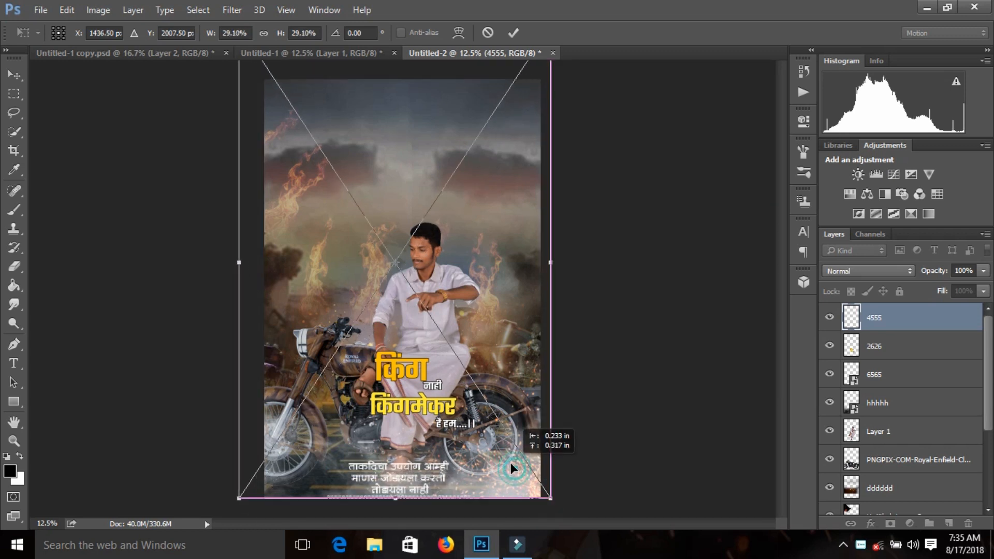
pyautogui.click(514, 33)
pyautogui.press('e')
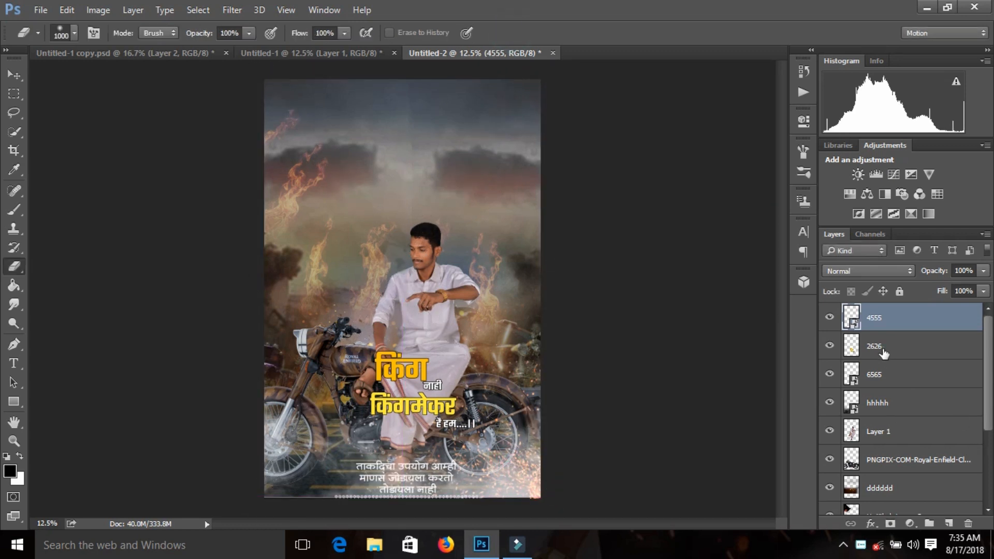
# - Scale the 2626 title text to about 108.75% and move it down to sit just above the caption
pyautogui.click(875, 346)
pyautogui.hotkey('ctrl', 't')
pyautogui.moveTo(452, 425); pyautogui.dragTo(433, 437)
pyautogui.moveTo(461, 355); pyautogui.dragTo(467, 347)
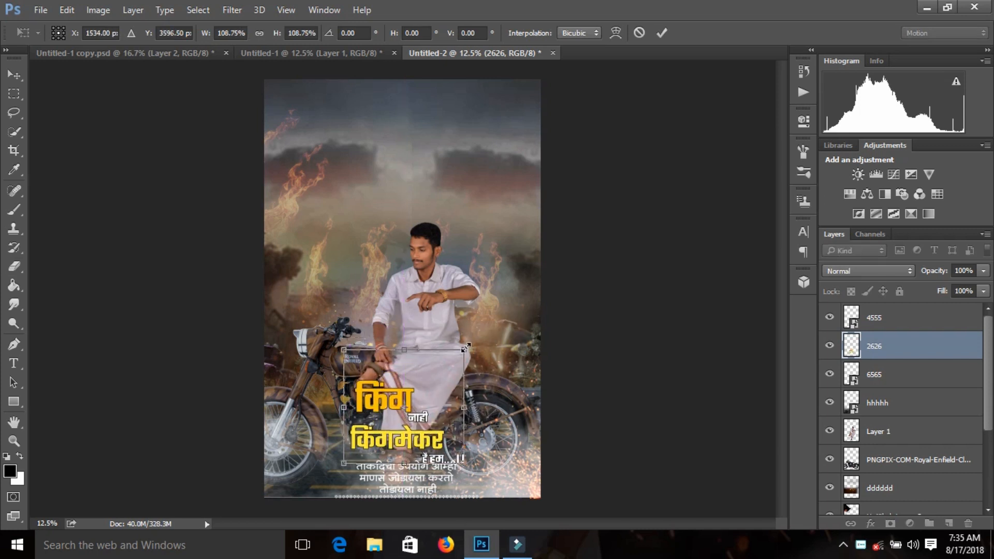
pyautogui.press('Up')
pyautogui.press('Up')
pyautogui.press('Up')
pyautogui.press('Up')
pyautogui.press('Up')
pyautogui.press('Right')
pyautogui.press('Right')
pyautogui.press('Return')
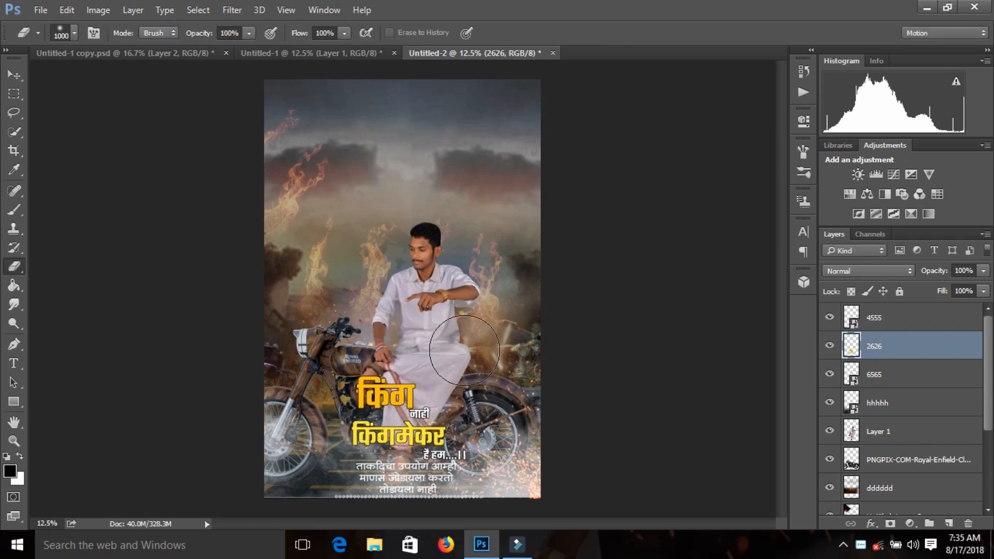
# - Add a new layer directly above Layer 1 and load the man's outline from Layer 1 as a selection
pyautogui.click(887, 431)
pyautogui.click(948, 525)
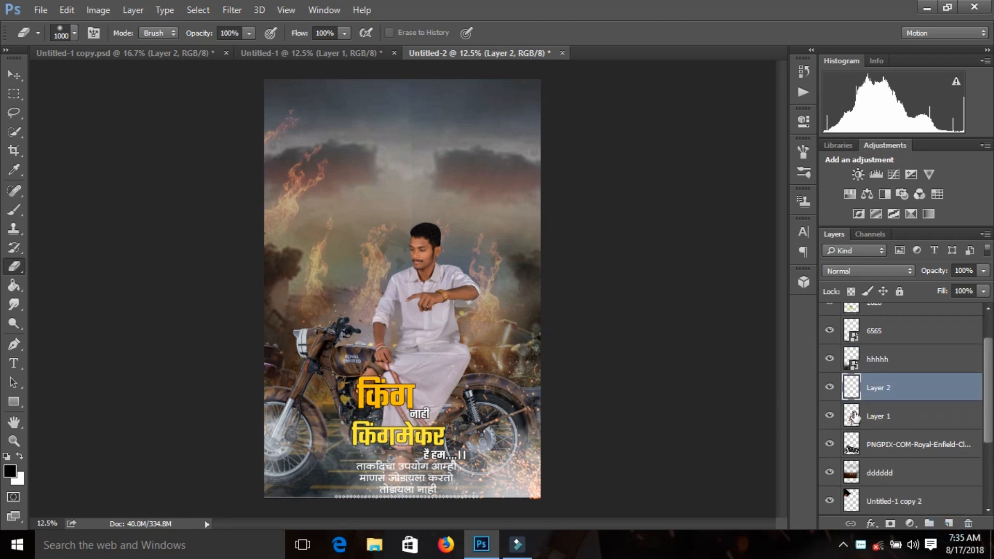
pyautogui.keyDown('ctrl'); pyautogui.click(856, 422); pyautogui.keyUp('ctrl')
pyautogui.scroll(3, 562, 288)
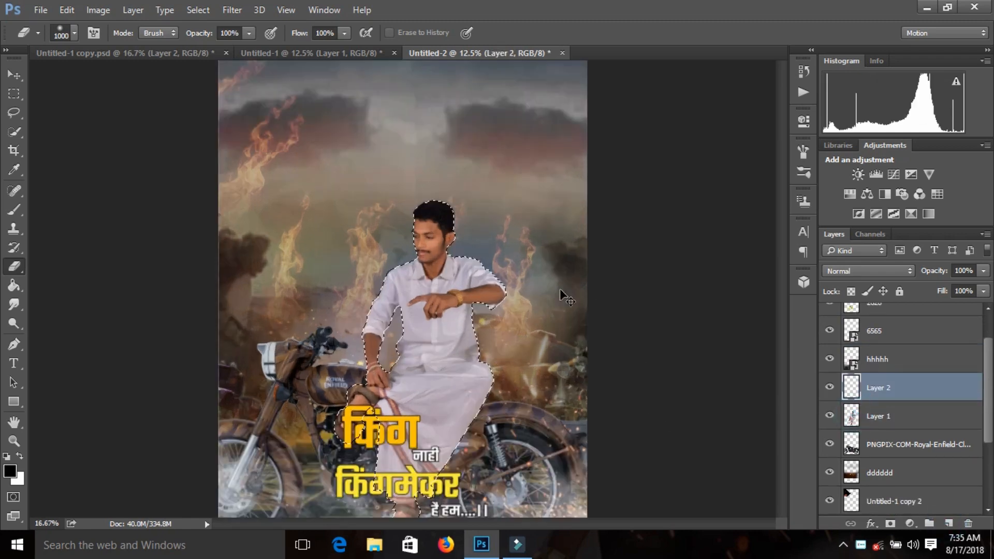
pyautogui.scroll(3, 561, 295)
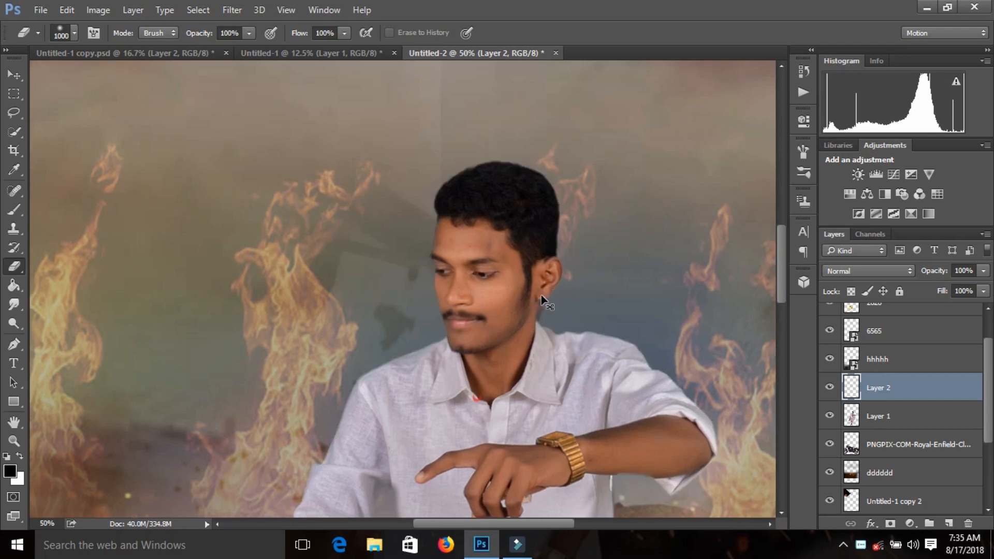
# - Reduce the eraser's brush size to 70 px
pyautogui.press('[')
pyautogui.press('[')
pyautogui.press('[')
pyautogui.press('[')
pyautogui.press('[')
pyautogui.press('[')
pyautogui.press('[')
pyautogui.press('[')
pyautogui.press('[')
pyautogui.press('[')
pyautogui.press('[')
pyautogui.press('[')
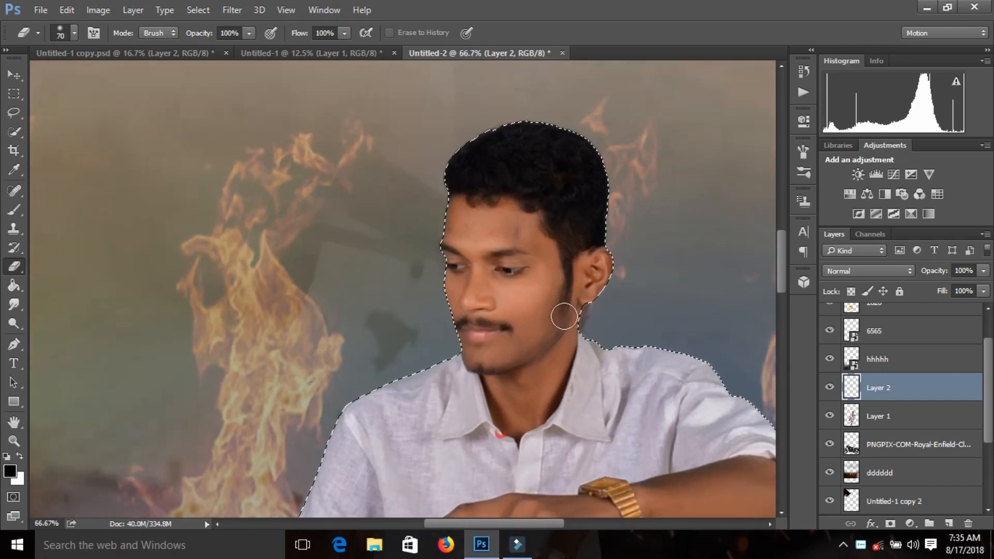
# - Set the foreground color to the skin tone b8765f, based on a sample from the man's face
pyautogui.click(10, 472)
pyautogui.click(527, 315)
pyautogui.click(527, 328)
pyautogui.moveTo(683, 129)
pyautogui.mouseDown()
pyautogui.moveTo(685, 114)
pyautogui.moveTo(690, 122)
pyautogui.mouseUp()
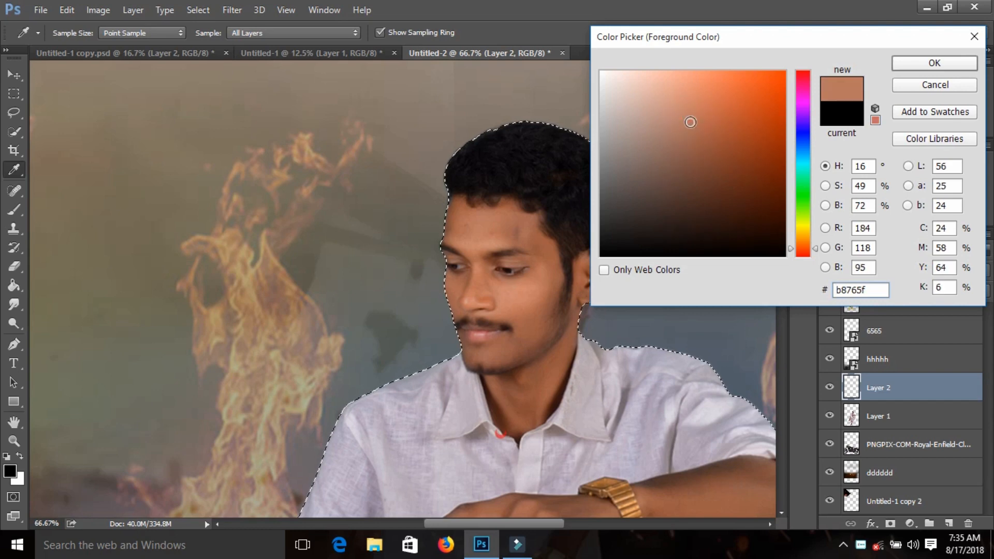
pyautogui.click(903, 63)
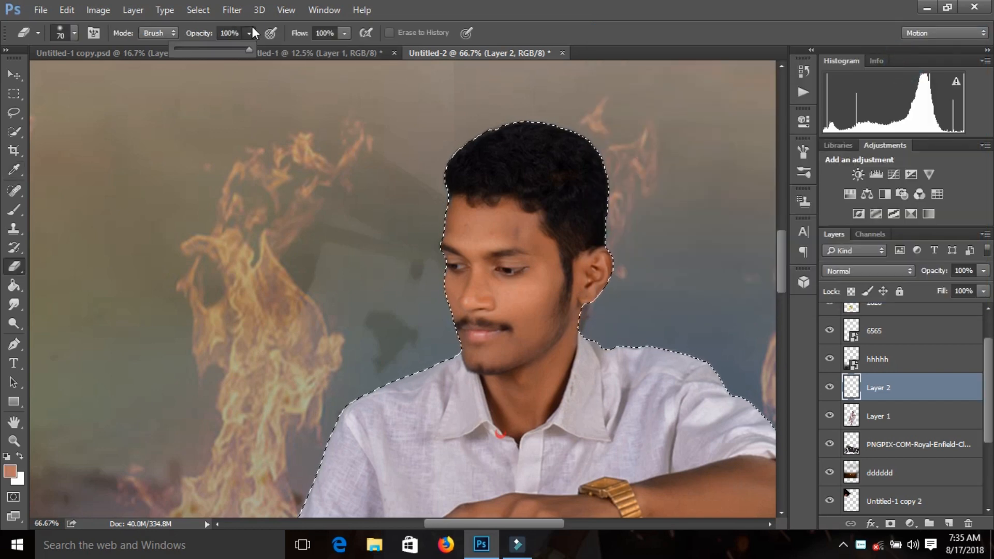
# - Lower the eraser's opacity to 27%
pyautogui.moveTo(200, 48); pyautogui.dragTo(196, 49)
pyautogui.rightClick(231, 127)
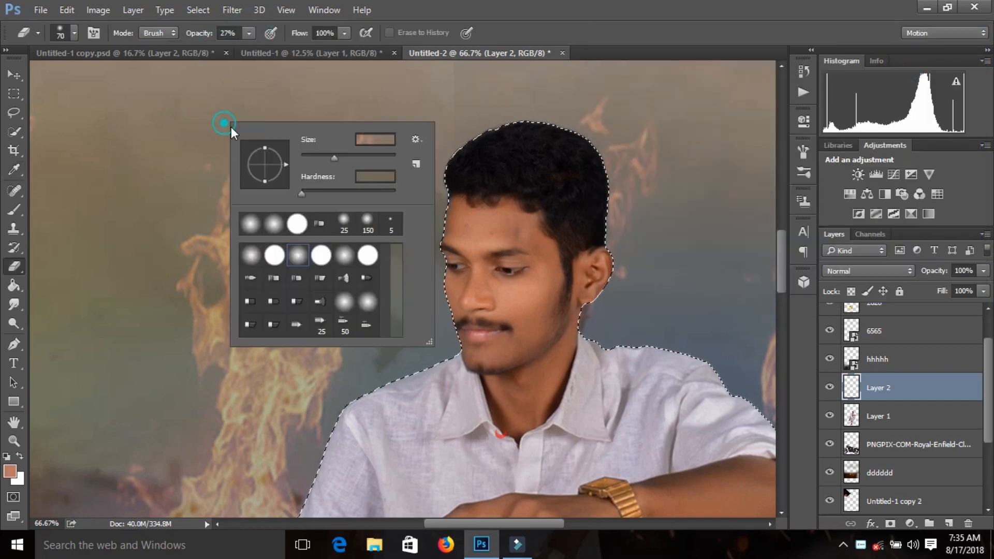
pyautogui.click(187, 185)
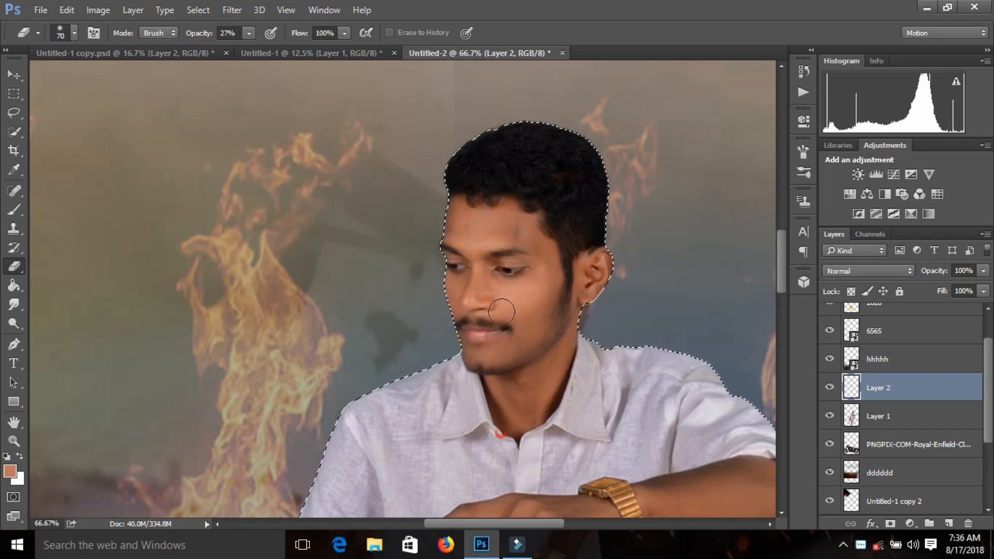
# - Switch to the Brush tool at 90 px and 22% opacity and paint the skin tone over the man's face on Layer 2
pyautogui.press('b')
pyautogui.press('[')
pyautogui.press('[')
pyautogui.press('[')
pyautogui.press('[')
pyautogui.press('[')
pyautogui.press('[')
pyautogui.press('[')
pyautogui.press('[')
pyautogui.press('[')
pyautogui.press('[')
pyautogui.press('[')
pyautogui.press('[')
pyautogui.press('[')
pyautogui.press('[')
pyautogui.press('[')
pyautogui.press('[')
pyautogui.press('[')
pyautogui.press('[')
pyautogui.press('[')
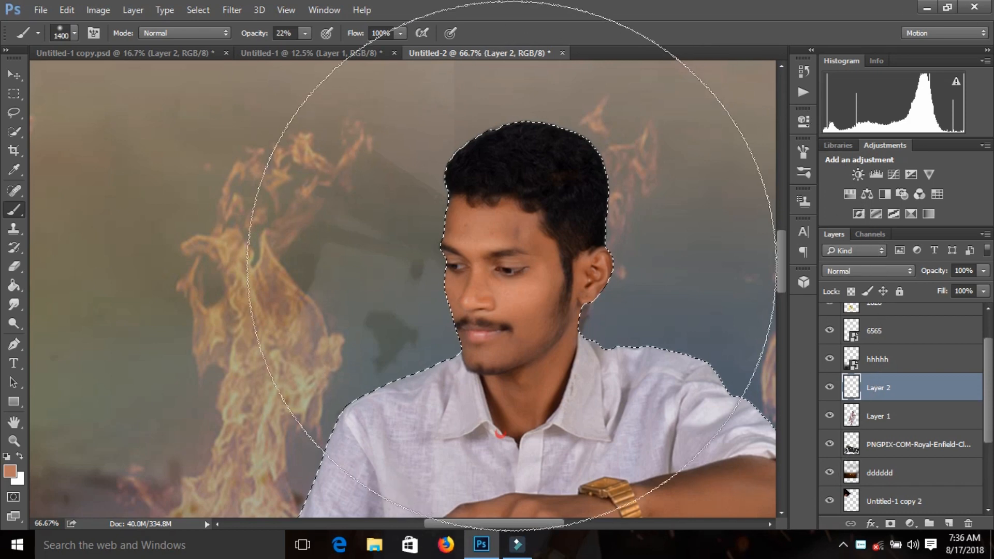
pyautogui.rightClick(327, 209)
pyautogui.click(495, 211)
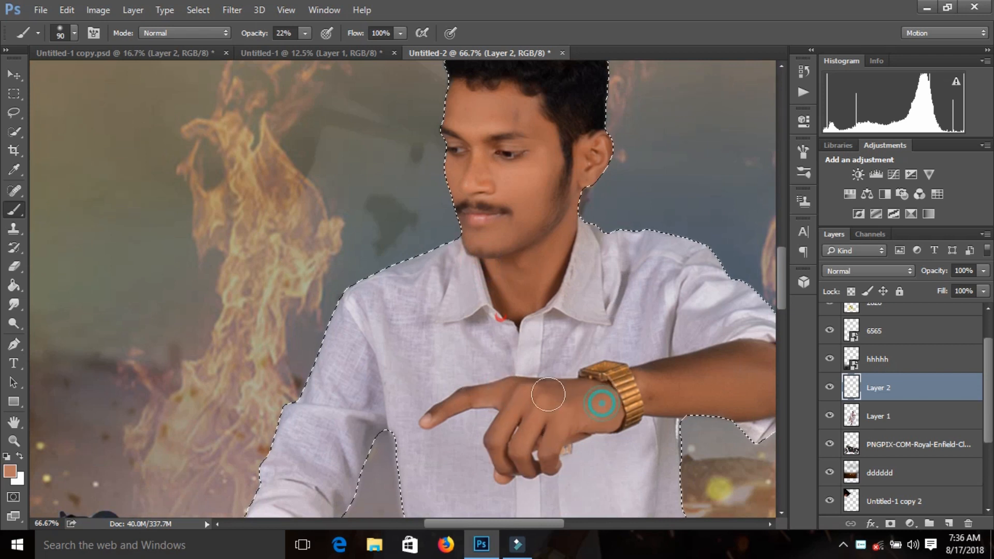
# - Paint the skin tone over the man's raised forearm and his lowered forearm on Layer 2
pyautogui.moveTo(446, 517); pyautogui.dragTo(484, 520)
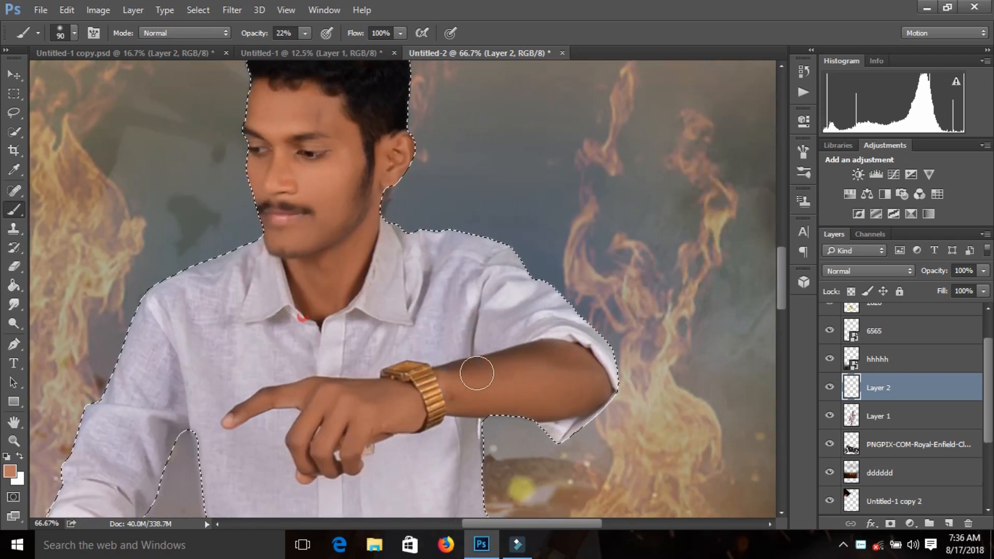
pyautogui.click(589, 403)
pyautogui.moveTo(569, 377); pyautogui.dragTo(458, 371)
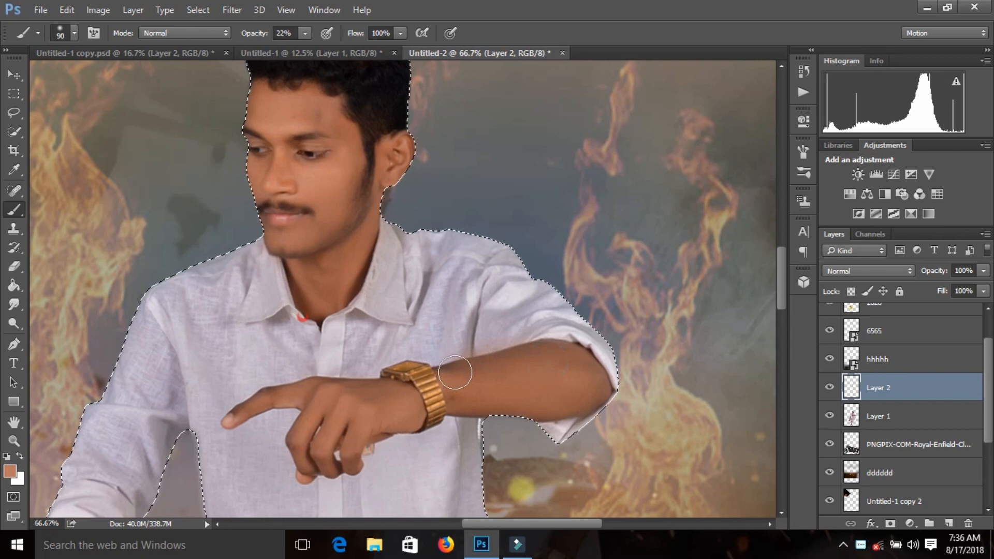
pyautogui.moveTo(492, 524); pyautogui.dragTo(476, 525)
pyautogui.scroll(-4, 266, 422)
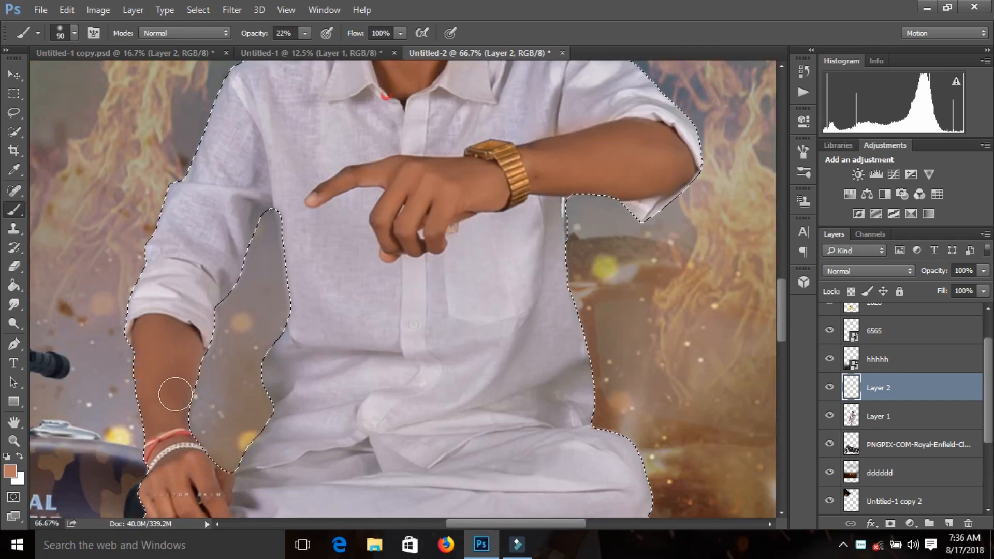
pyautogui.scroll(-2, 166, 399)
pyautogui.moveTo(167, 318); pyautogui.dragTo(164, 362)
pyautogui.moveTo(179, 284); pyautogui.dragTo(150, 318)
pyautogui.scroll(4, 220, 315)
pyautogui.scroll(6, 220, 315)
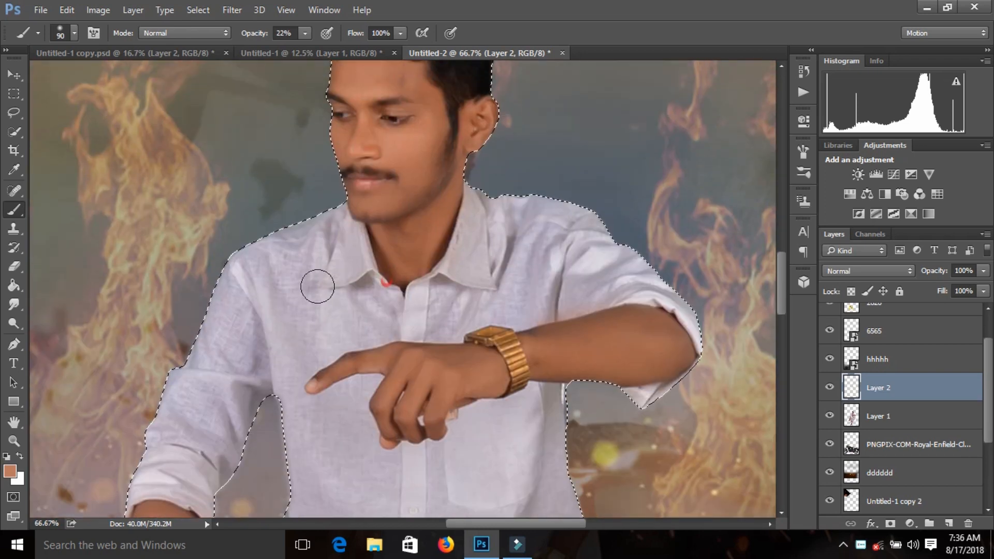
# - Add a new layer above Layer 2, clear the selection and set the foreground color to bright red
pyautogui.click(949, 523)
pyautogui.hotkey('ctrl', 'd')
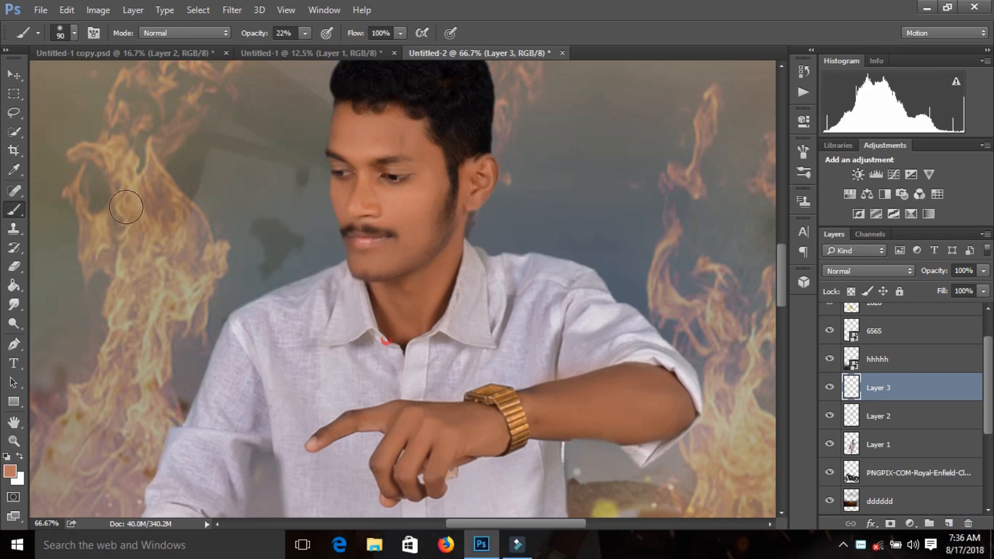
pyautogui.click(19, 456)
pyautogui.click(9, 471)
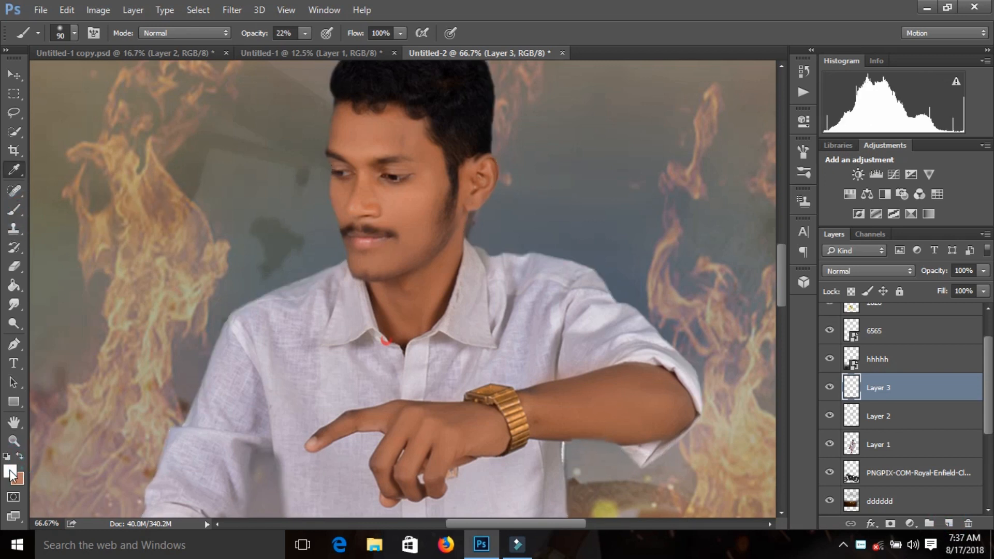
pyautogui.click(780, 75)
pyautogui.click(935, 63)
pyautogui.press('b')
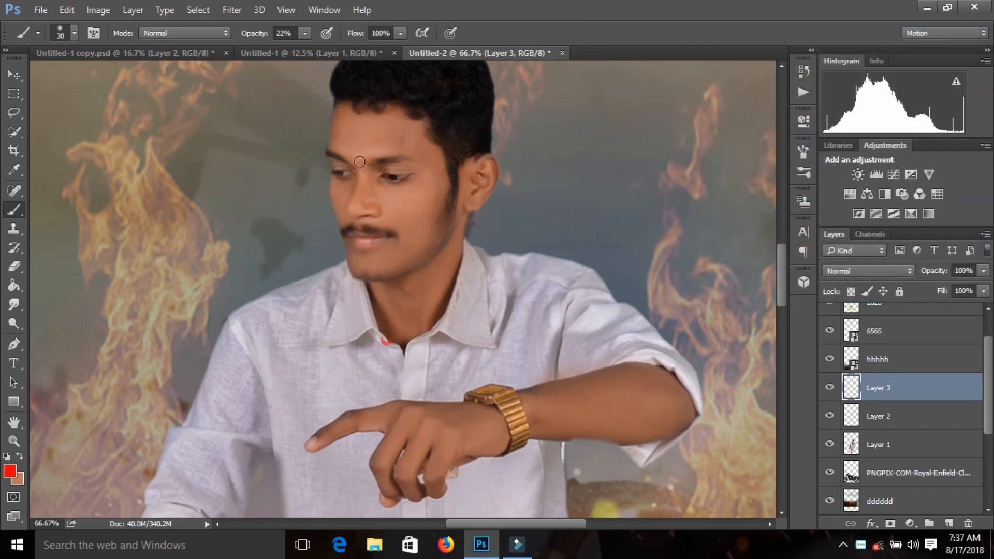
# - Paint a red dot between the man's eyebrows on Layer 3 with a hard round 25 px brush at 100% opacity
pyautogui.rightClick(284, 147)
pyautogui.click(365, 245)
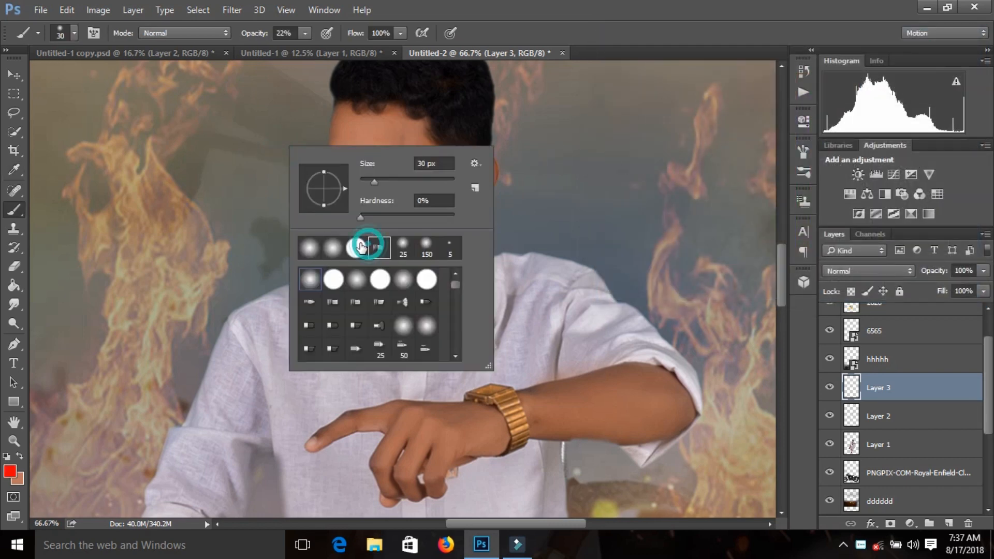
pyautogui.click(524, 21)
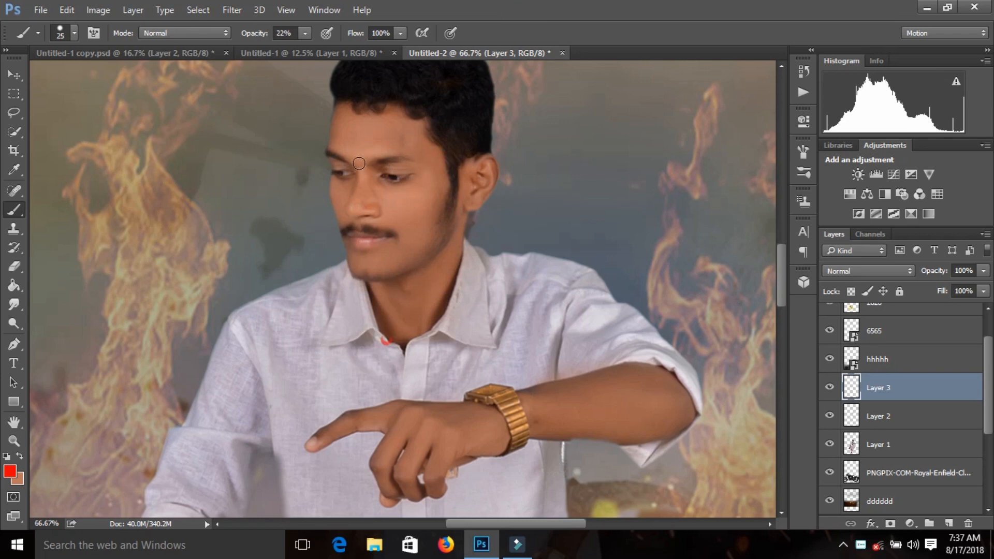
pyautogui.hotkey('ctrl', '+')
pyautogui.hotkey('ctrl', '+')
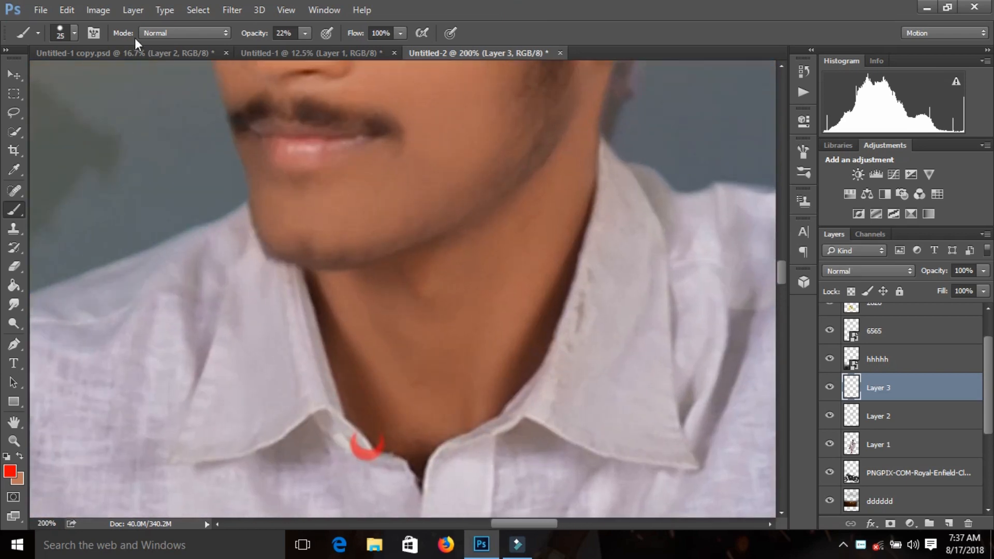
pyautogui.scroll(8, 238, 166)
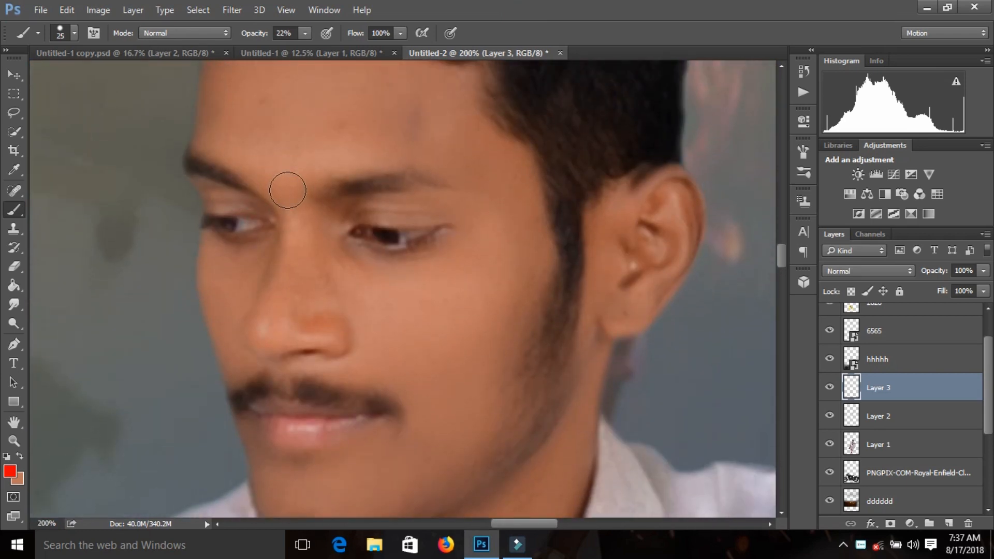
pyautogui.hotkey('ctrl', 'z')
pyautogui.click(290, 189)
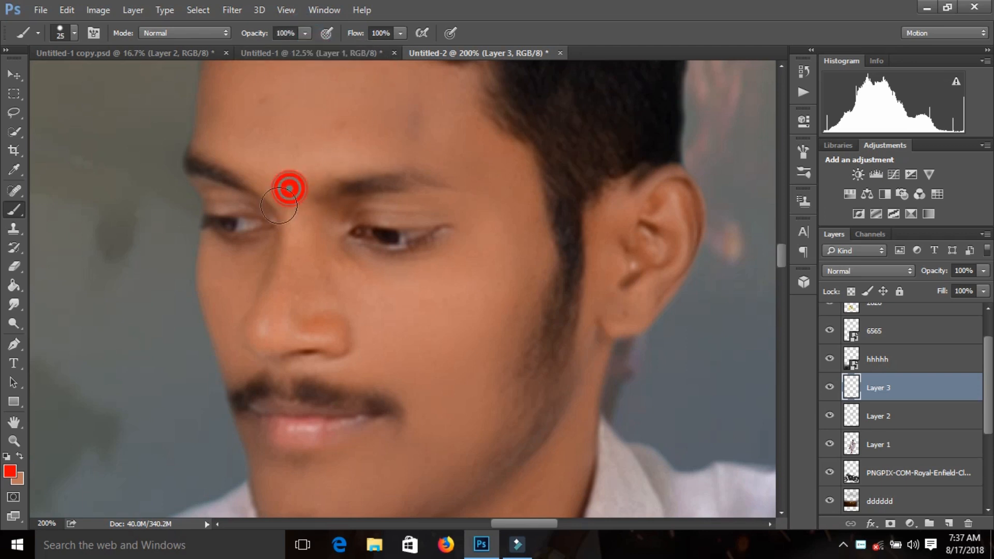
# - Erase the upper middle of the red dot with a 15 px eraser at 100% opacity to form a crescent
pyautogui.click(14, 265)
pyautogui.rightClick(114, 244)
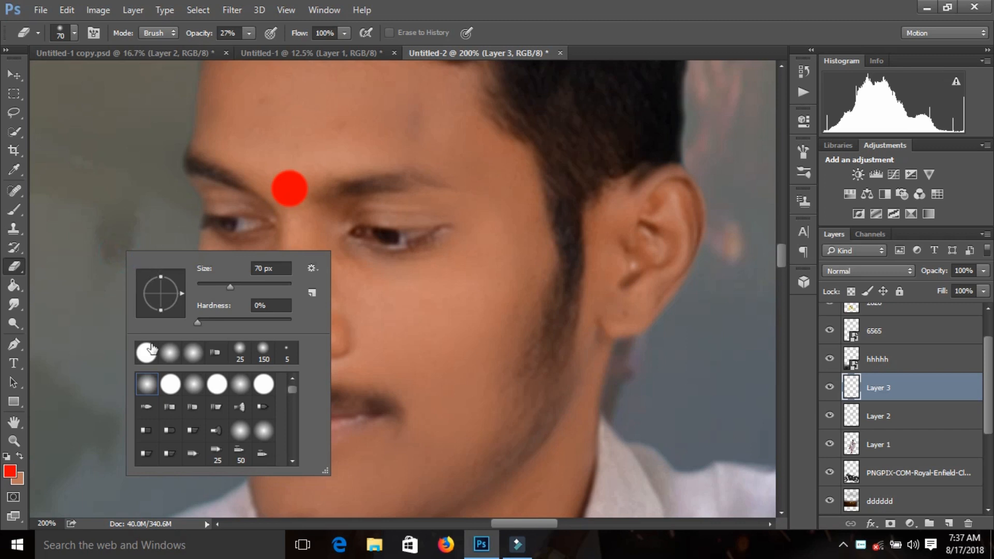
pyautogui.press('Return')
pyautogui.press('[')
pyautogui.press('[')
pyautogui.press('[')
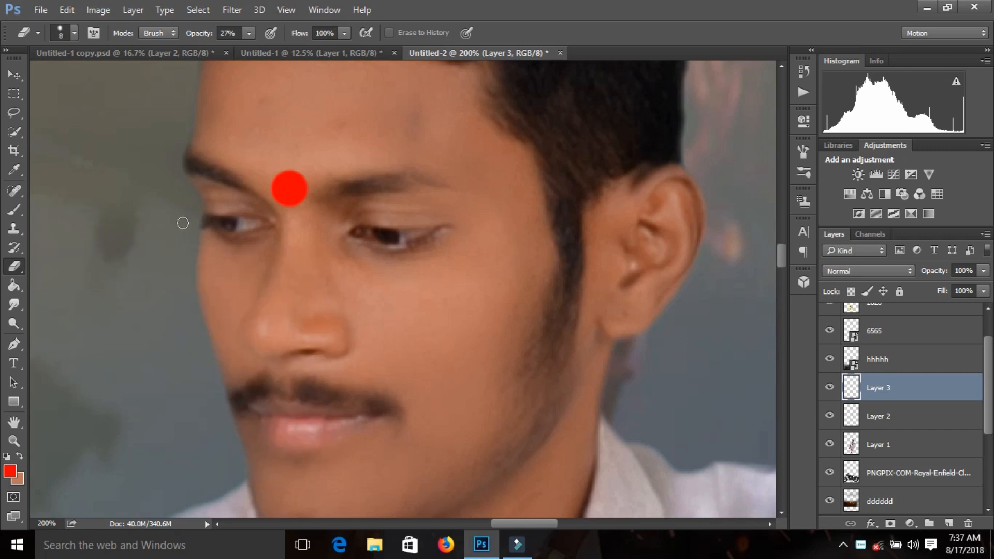
pyautogui.click(288, 179)
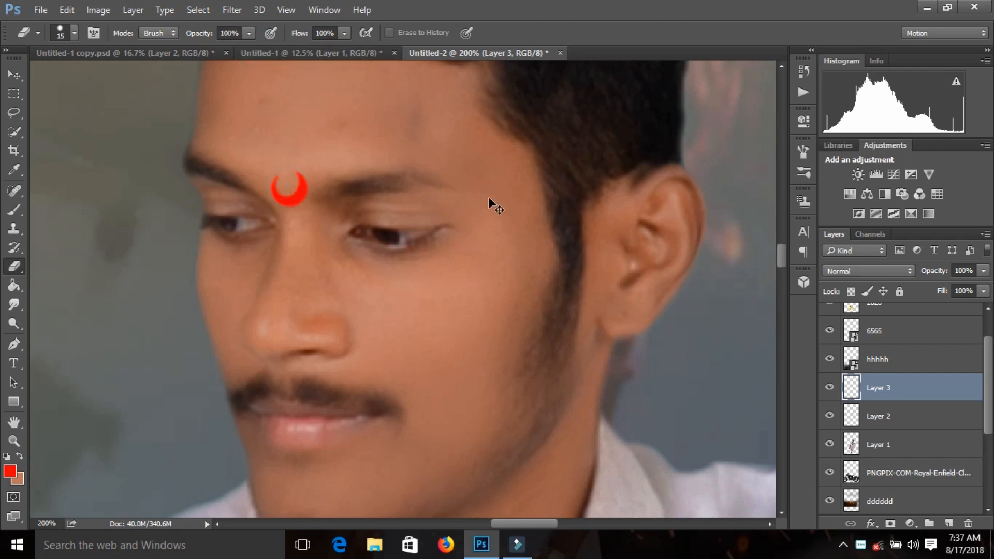
# - Rotate the red crescent mark clockwise by about 4.43°
pyautogui.hotkey('ctrl', 't')
pyautogui.moveTo(485, 197); pyautogui.dragTo(482, 212)
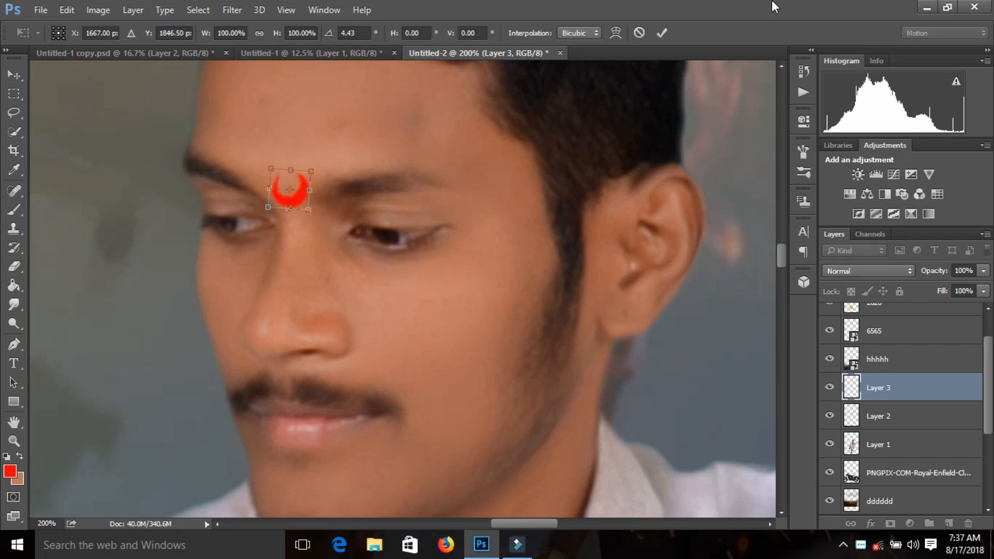
pyautogui.click(662, 33)
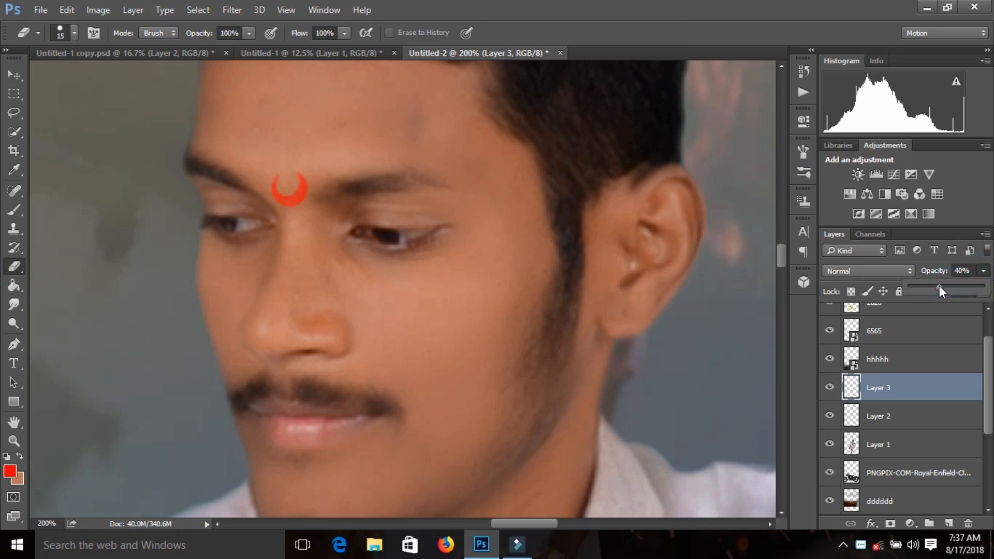
# - Set the opacity of the crescent's Layer 3 to 60%
pyautogui.moveTo(934, 286); pyautogui.dragTo(932, 287)
pyautogui.hotkey('ctrl', '-')
pyautogui.hotkey('ctrl', '-')
pyautogui.hotkey('ctrl', '-')
pyautogui.hotkey('ctrl', '-')
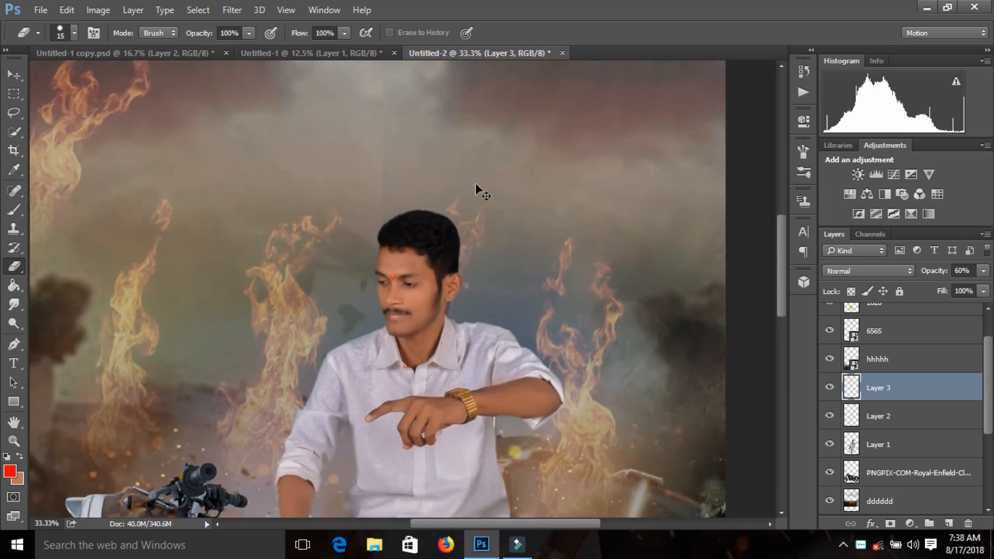
# - Try to rotate the crescent forehead mark clockwise by about 12.62°
pyautogui.hotkey('ctrl', '+')
pyautogui.hotkey('ctrl', '+')
pyautogui.hotkey('ctrl', '+')
pyautogui.hotkey('ctrl', '+')
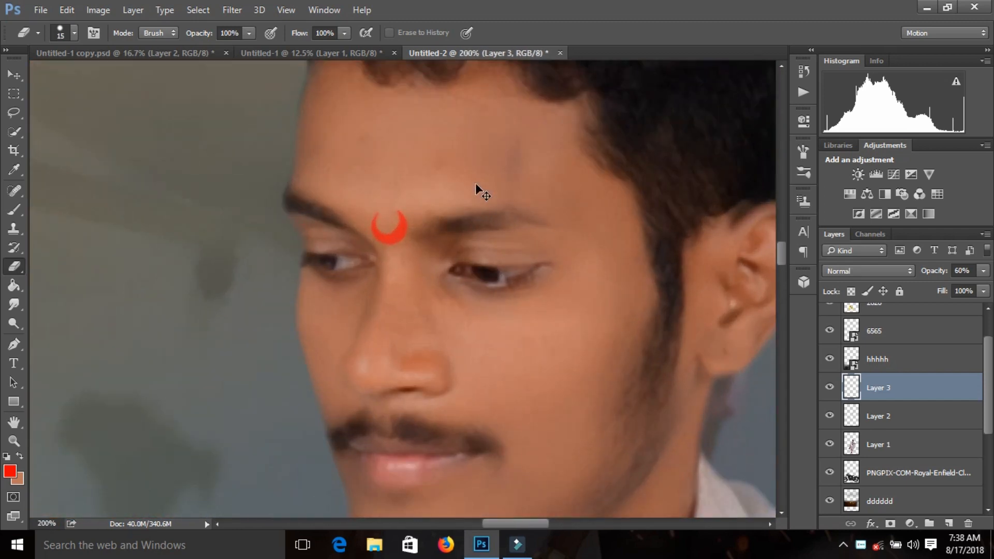
pyautogui.hotkey('ctrl', 't')
pyautogui.moveTo(555, 266); pyautogui.dragTo(545, 284)
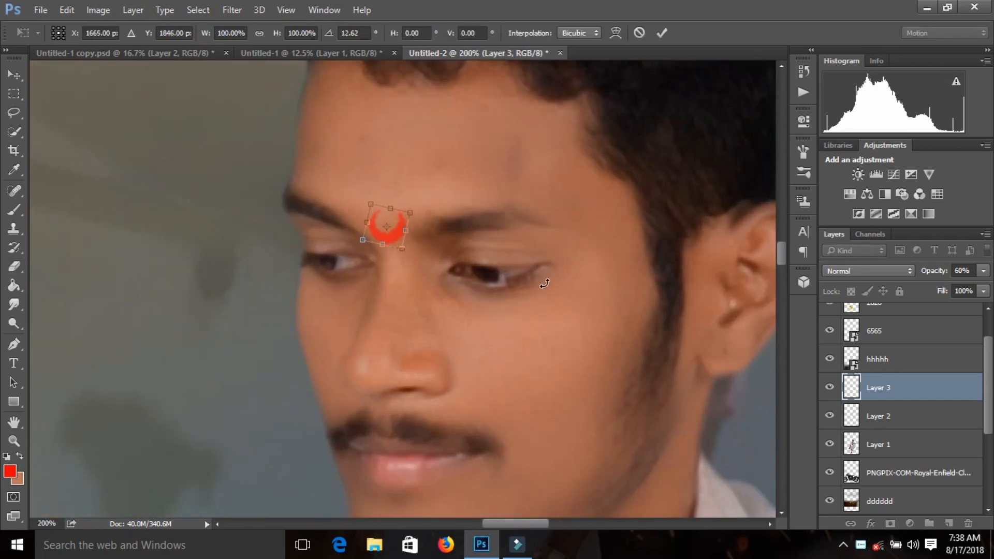
pyautogui.hotkey('ctrl', 'z')
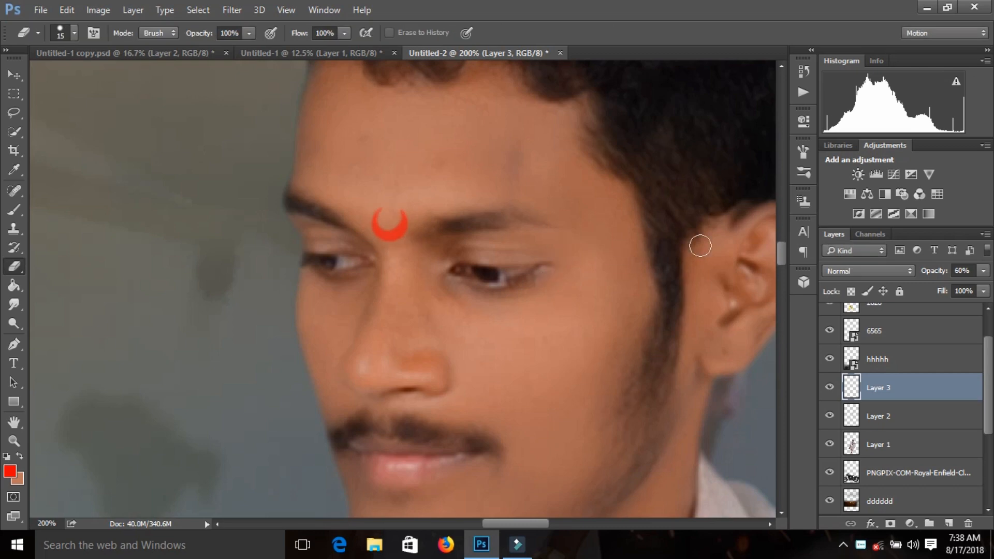
# - Nudge the crescent mark on Layer 3 slightly upward between the man's eyebrows
pyautogui.press('Up')
pyautogui.press('Up')
pyautogui.press('Up')
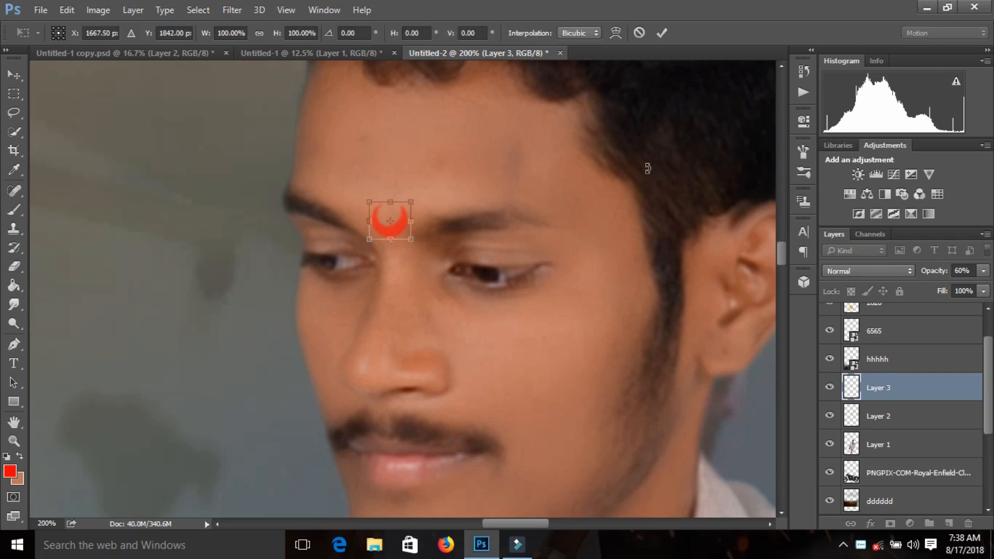
pyautogui.press('Return')
pyautogui.press('e')
# - Erase the area beneath the front wheel on the motorcycle layer with a 175 px eraser at 100% opacity
pyautogui.hotkey('ctrl', '-')
pyautogui.hotkey('ctrl', '-')
pyautogui.hotkey('ctrl', '-')
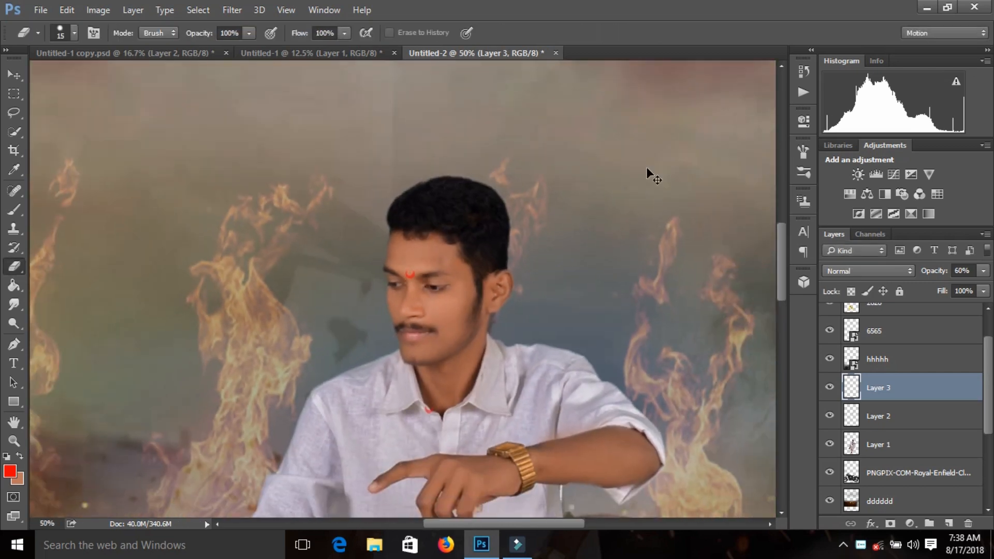
pyautogui.hotkey('ctrl', '-')
pyautogui.hotkey('ctrl', '-')
pyautogui.hotkey('ctrl', '-')
pyautogui.hotkey('ctrl', '-')
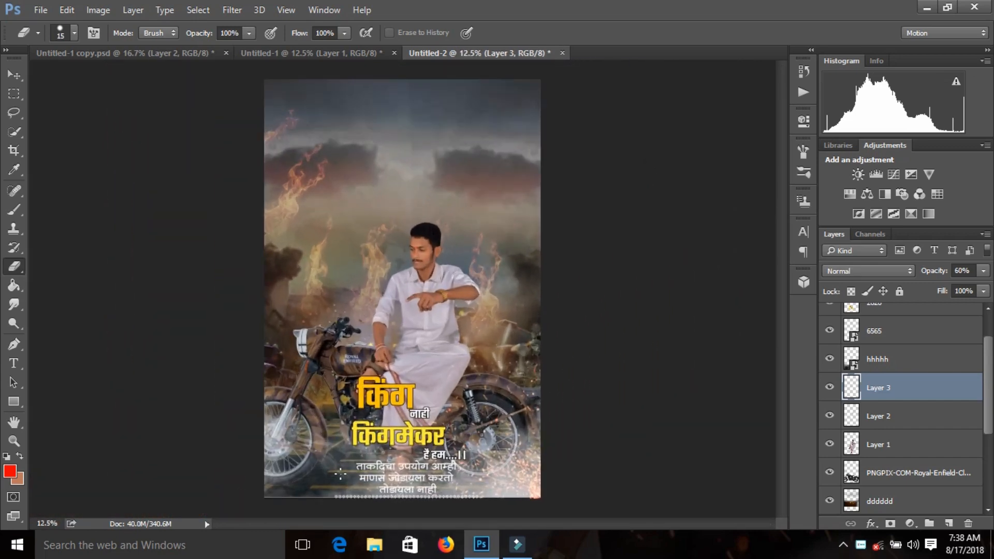
pyautogui.click(906, 475)
pyautogui.hotkey('ctrl', '+')
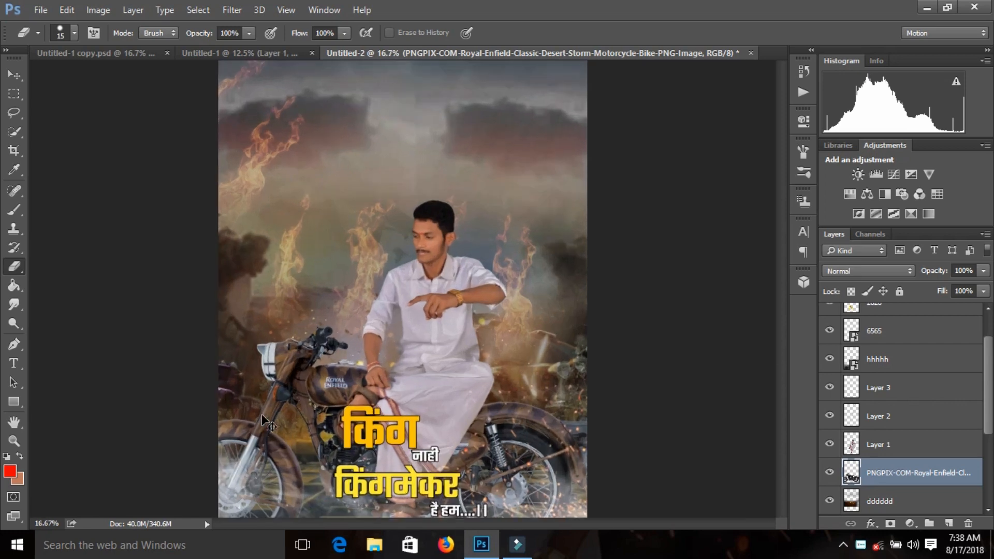
pyautogui.scroll(-2, 181, 409)
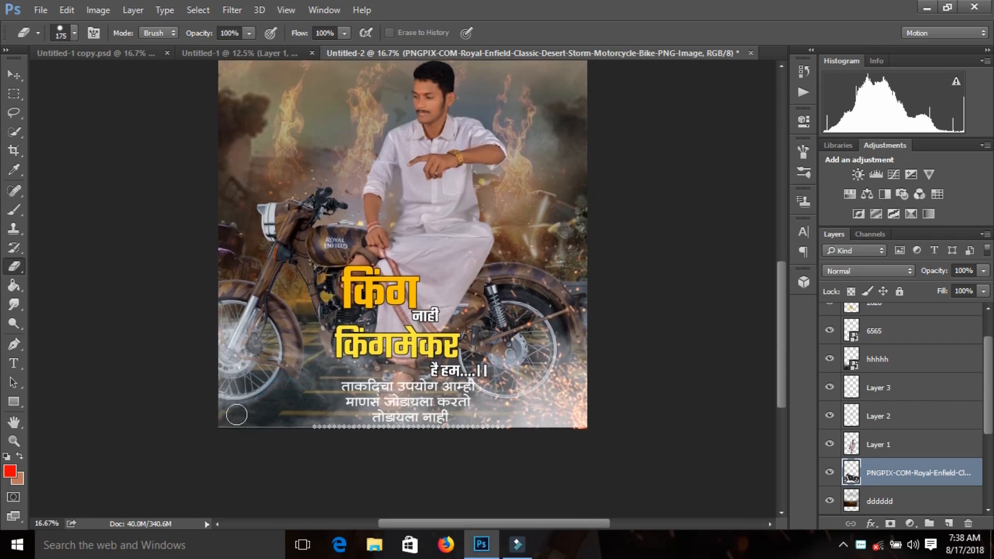
pyautogui.moveTo(257, 421)
pyautogui.mouseDown()
pyautogui.moveTo(275, 407)
pyautogui.moveTo(247, 418)
pyautogui.mouseUp()
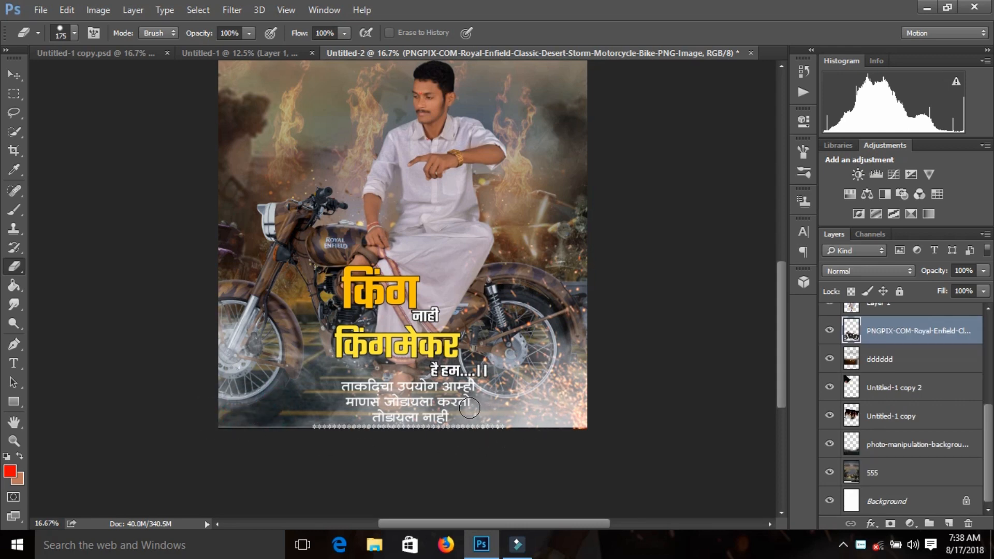
# - Add a new layer at the top of the layer stack and fill it with black
pyautogui.scroll(3, 531, 419)
pyautogui.hotkey('ctrl', '-')
pyautogui.hotkey('ctrl', '-')
pyautogui.hotkey('ctrl', '-')
pyautogui.hotkey('ctrl', '-')
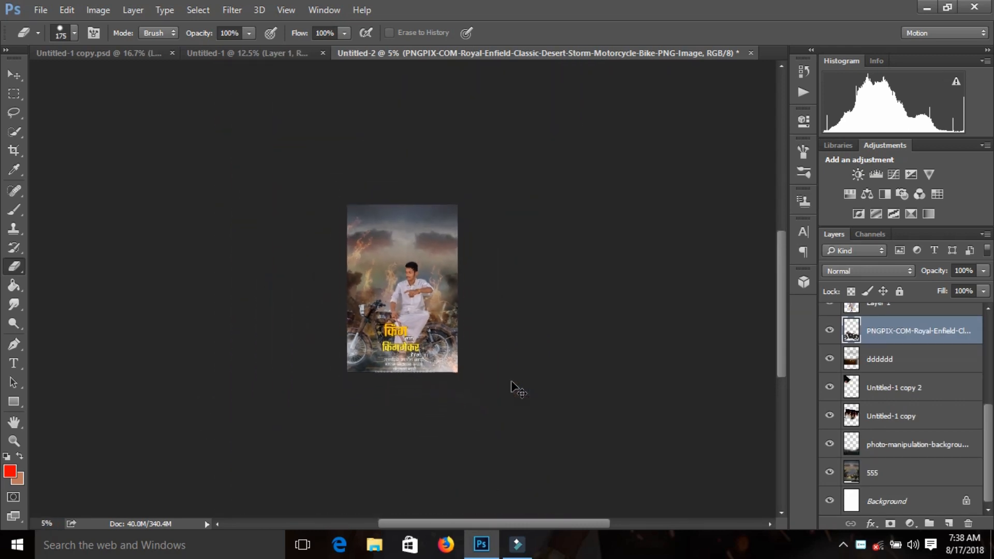
pyautogui.hotkey('ctrl', '+')
pyautogui.hotkey('ctrl', '+')
pyautogui.scroll(1, 854, 367)
pyautogui.scroll(1, 854, 367)
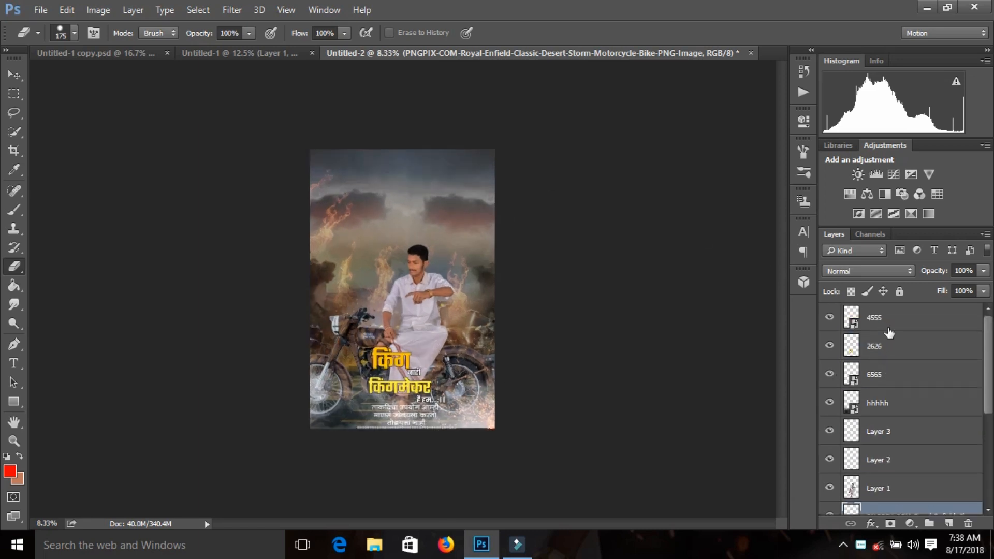
pyautogui.click(949, 524)
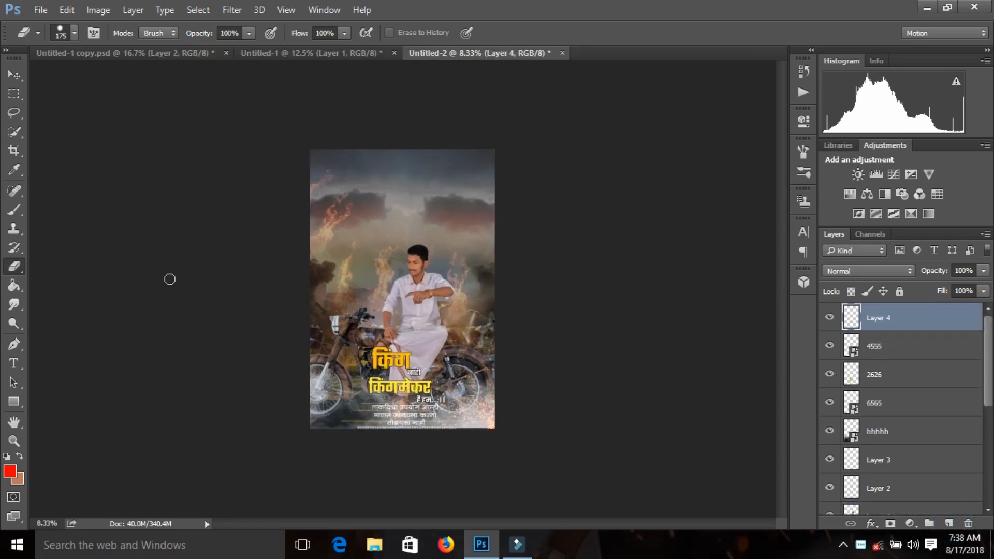
pyautogui.click(17, 212)
pyautogui.click(14, 285)
pyautogui.click(6, 457)
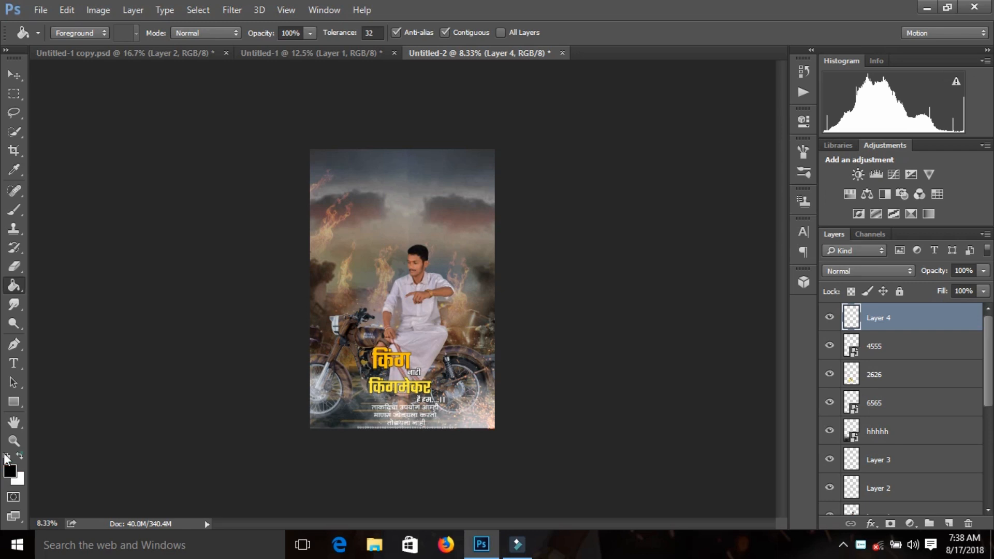
pyautogui.click(383, 253)
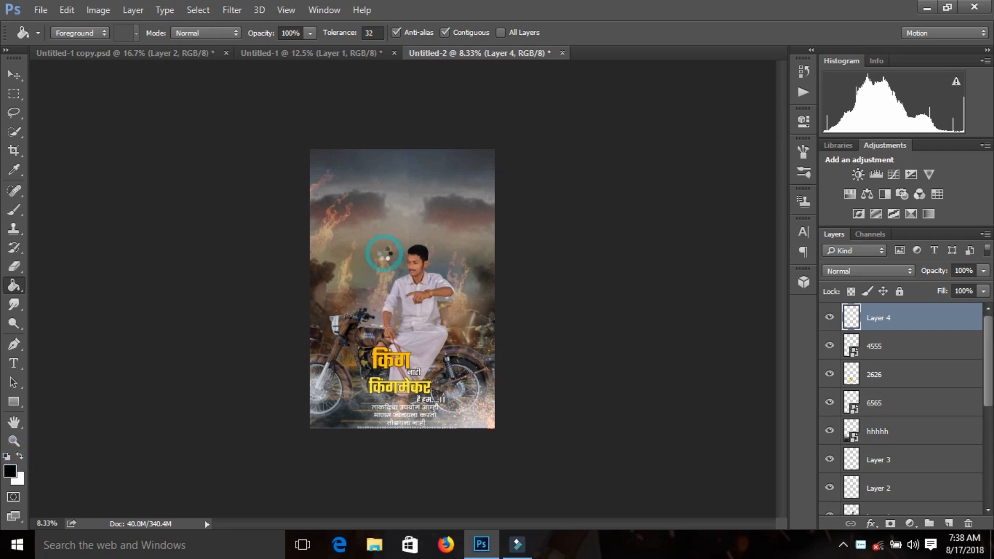
# - Try to erase a circle in the middle of the black Layer 4 with a hard 2700 px eraser
pyautogui.press('e')
pyautogui.press(']')
pyautogui.press(']')
pyautogui.press(']')
pyautogui.press(']')
pyautogui.press(']')
pyautogui.press(']')
pyautogui.press(']')
pyautogui.press(']')
pyautogui.press(']')
pyautogui.press(']')
pyautogui.click(394, 278)
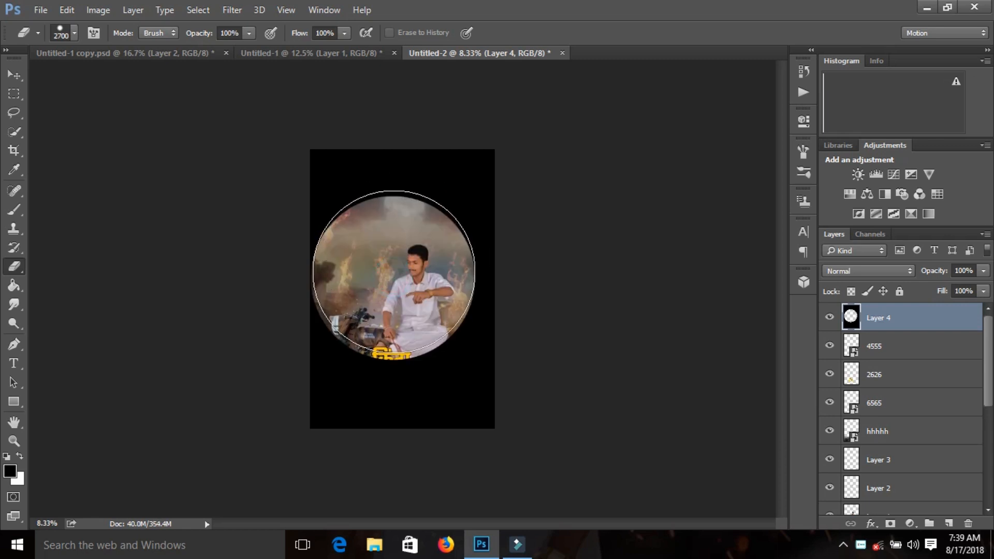
pyautogui.hotkey('ctrl', 'z')
# - Erase the middle of the black Layer 4 with a soft round 3000 px eraser to form a dark vignette
pyautogui.rightClick(234, 238)
pyautogui.rightClick(186, 251)
pyautogui.rightClick(380, 258)
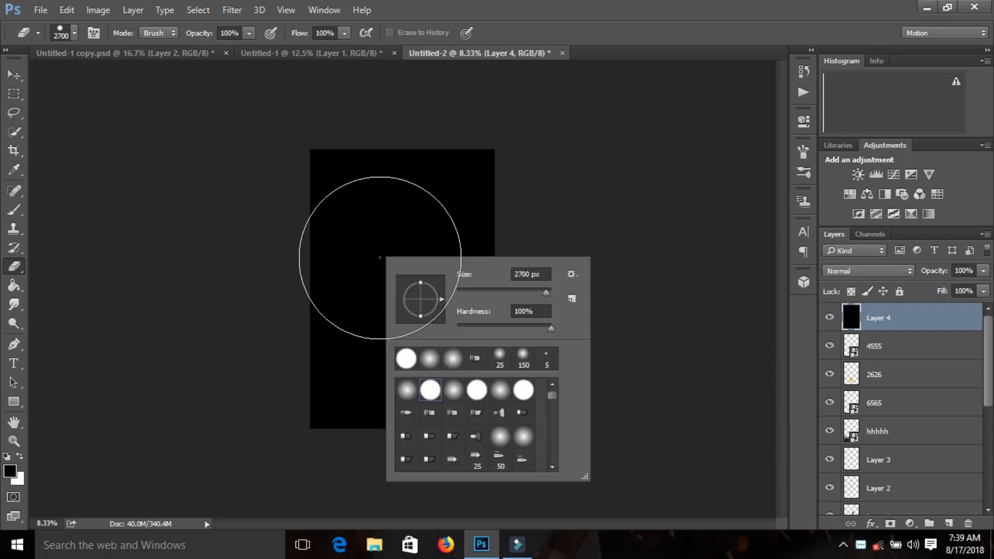
pyautogui.click(161, 216)
pyautogui.press(']')
pyautogui.press(']')
pyautogui.press(']')
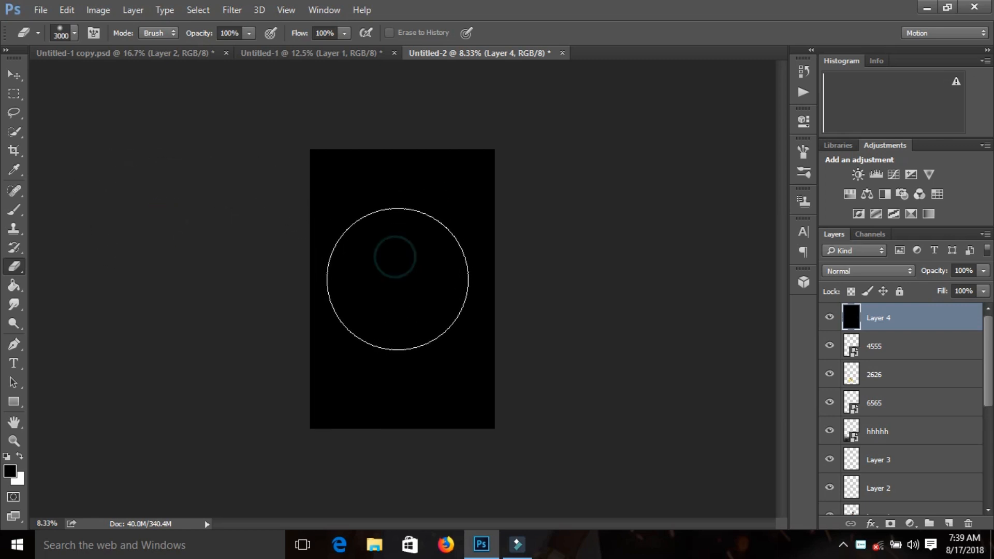
pyautogui.click(393, 293)
pyautogui.click(403, 323)
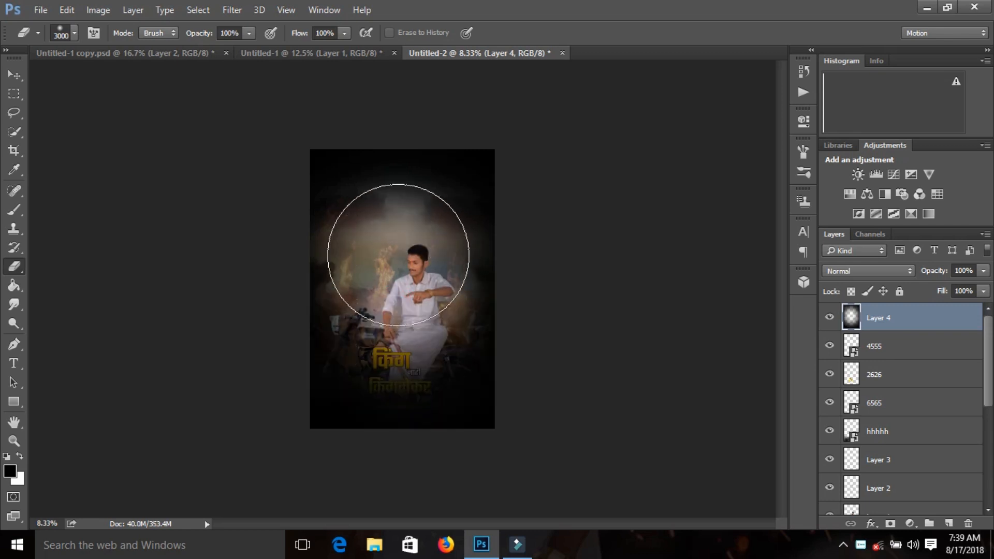
pyautogui.click(403, 238)
# - Set the opacity of the vignette's Layer 4 to 71%
pyautogui.click(984, 270)
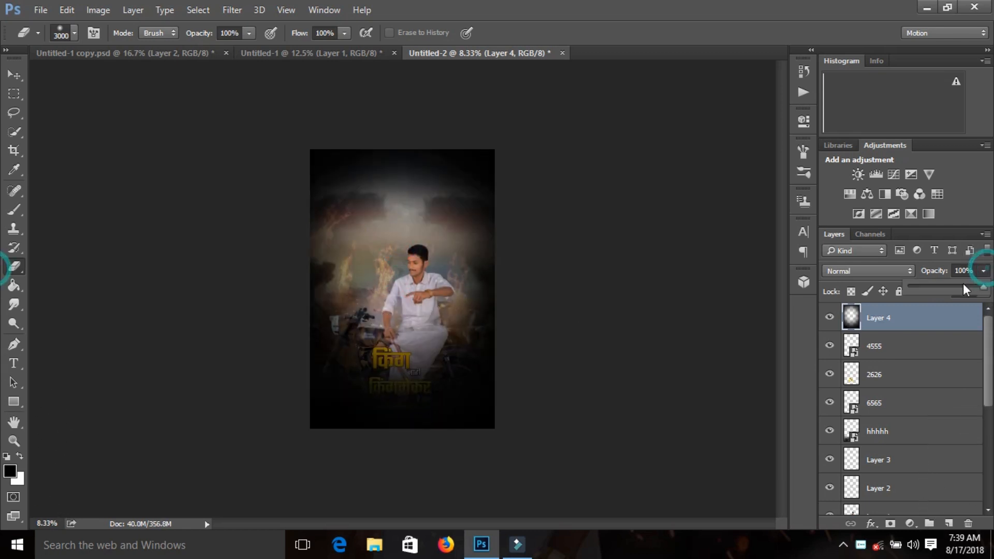
pyautogui.moveTo(965, 287); pyautogui.dragTo(962, 287)
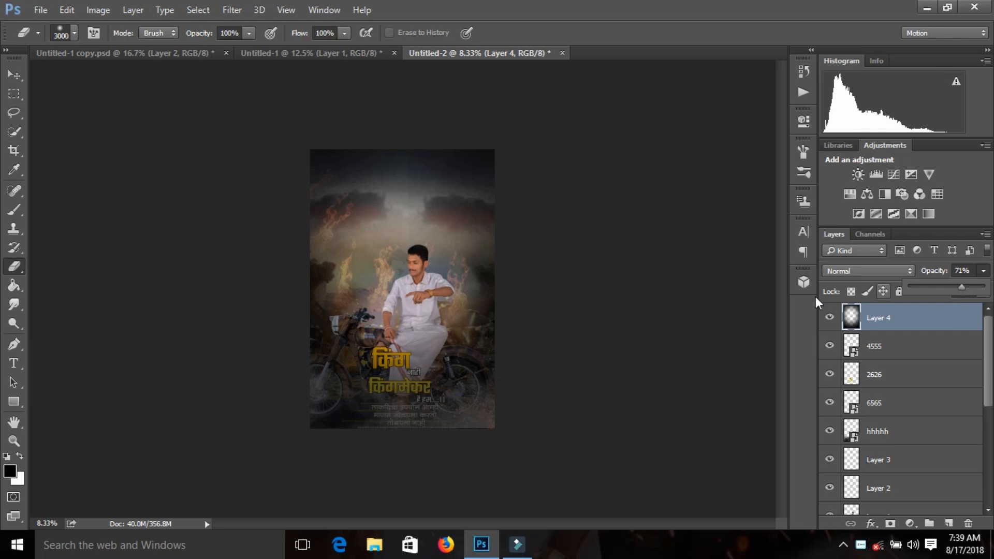
pyautogui.hotkey('ctrl', '+')
pyautogui.hotkey('ctrl', '+')
pyautogui.hotkey('ctrl', '-')
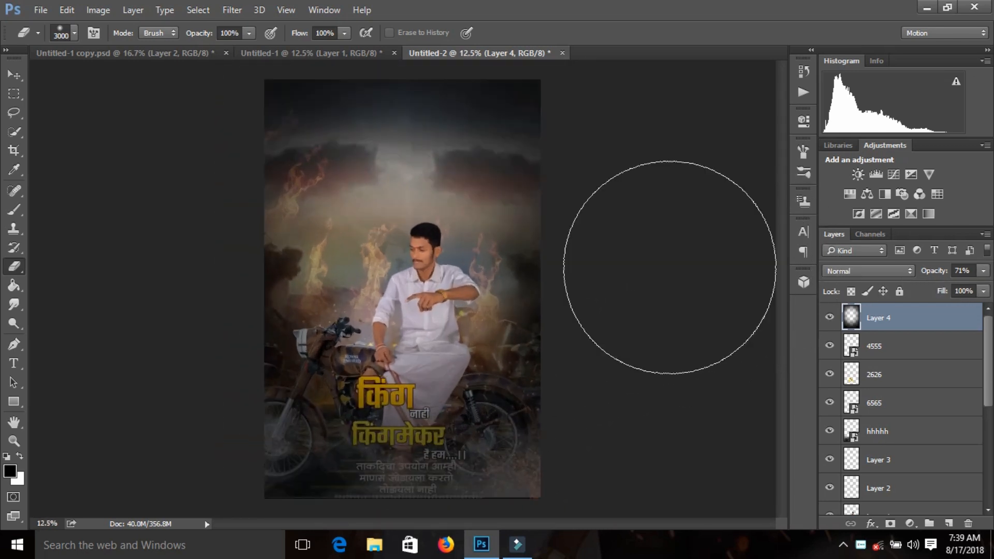
pyautogui.hotkey('ctrl', '-')
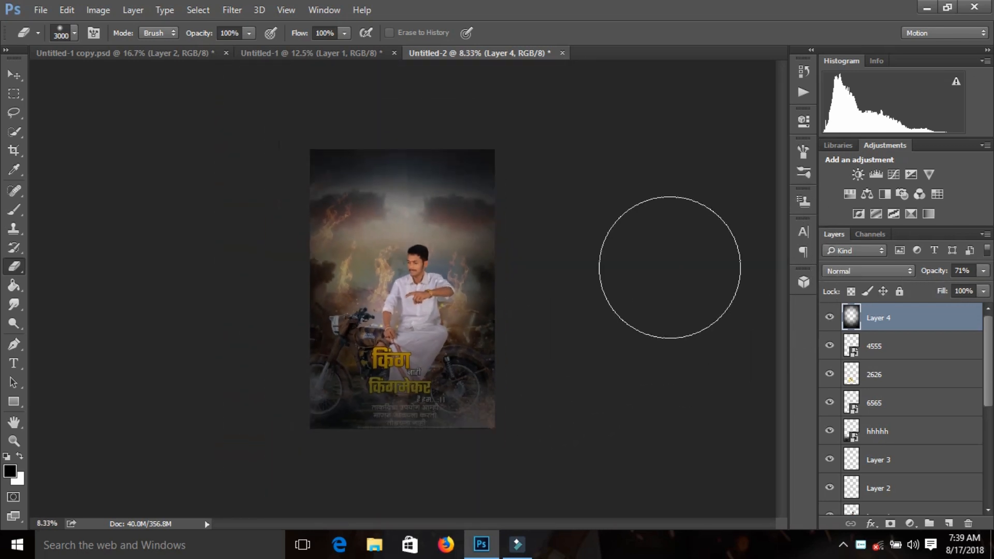
# - Draw an unfilled rectangle of about 2871 × 4500 px with a 2 pt white stroke just inside the image edges
pyautogui.click(950, 523)
pyautogui.click(21, 402)
pyautogui.moveTo(316, 153); pyautogui.dragTo(491, 424)
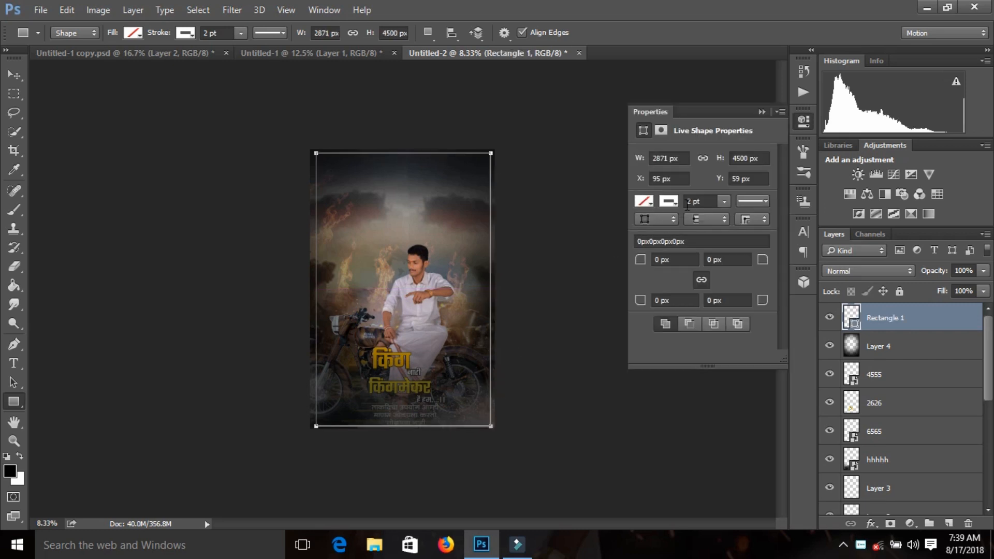
pyautogui.click(760, 111)
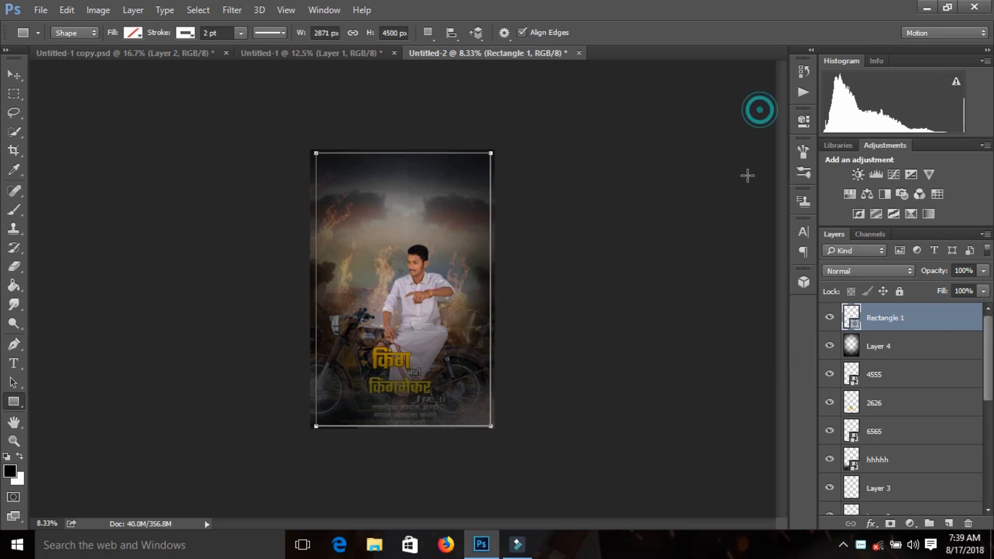
pyautogui.click(11, 72)
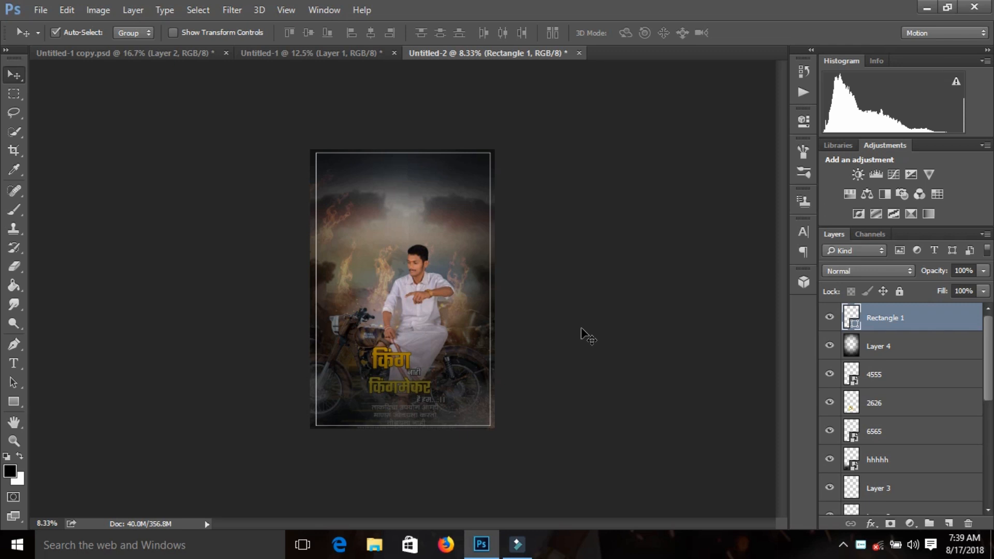
# - Set the rectangle border's opacity to 60% and move its layer below Layer 4
pyautogui.hotkey('ctrl', '+')
pyautogui.click(984, 272)
pyautogui.moveTo(985, 287); pyautogui.dragTo(954, 288)
pyautogui.moveTo(907, 323); pyautogui.dragTo(921, 357)
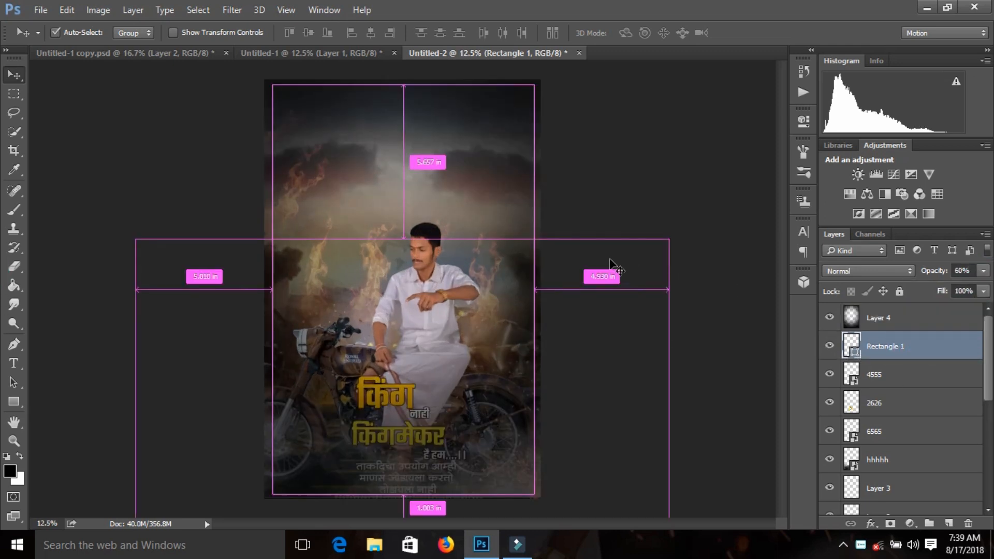
pyautogui.hotkey('ctrl', '-')
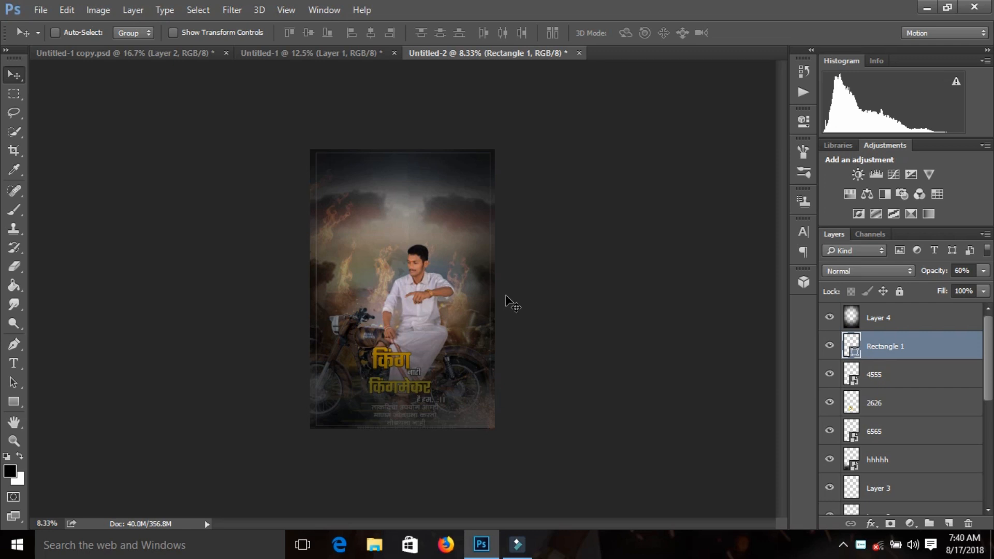